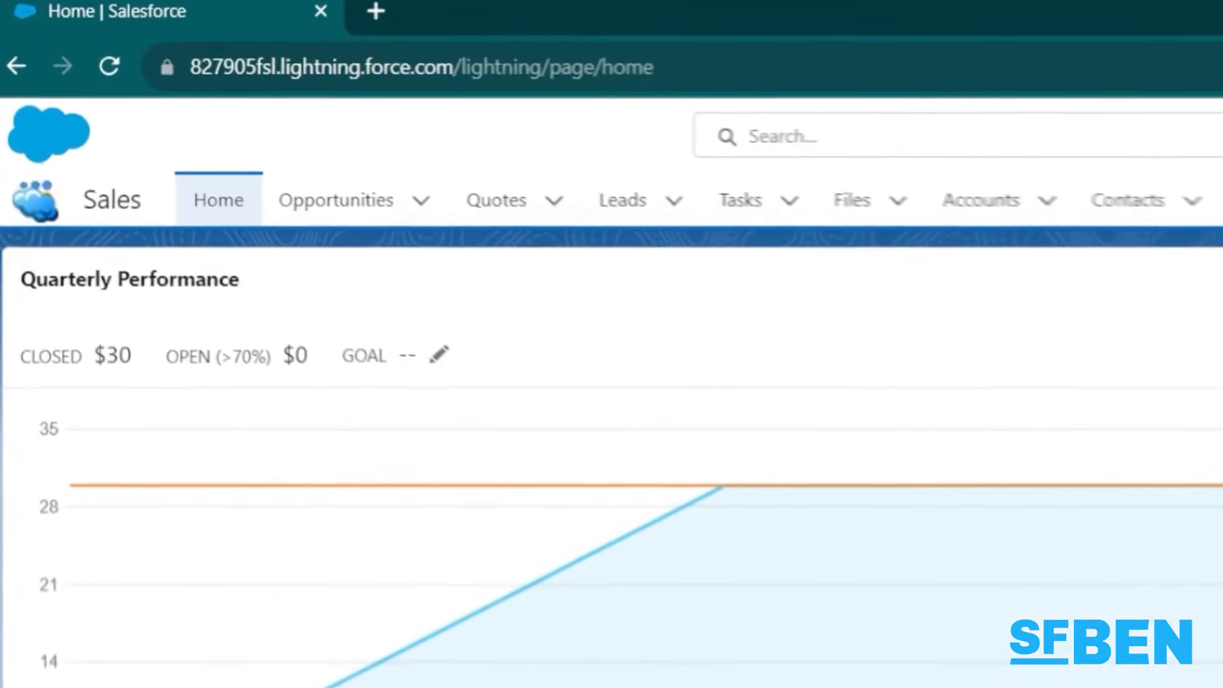
Step: Find the Reports item among all apps and items by searching "repor", open it and start a new report
click(30, 163)
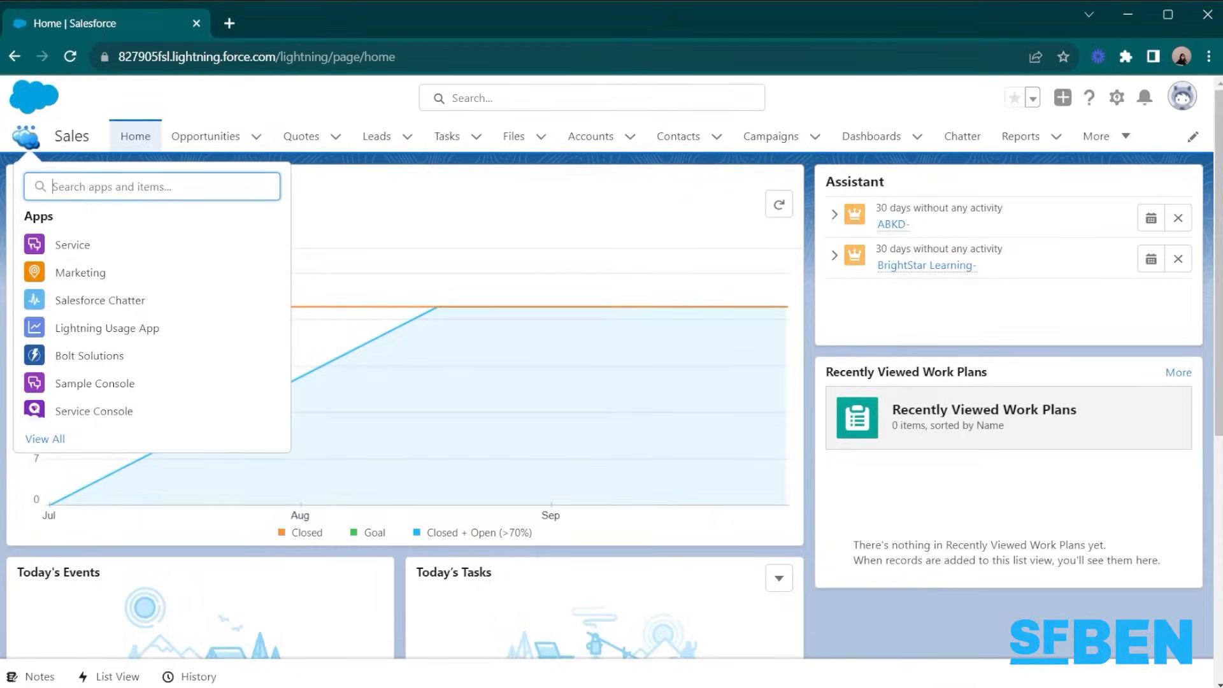
text(repor)
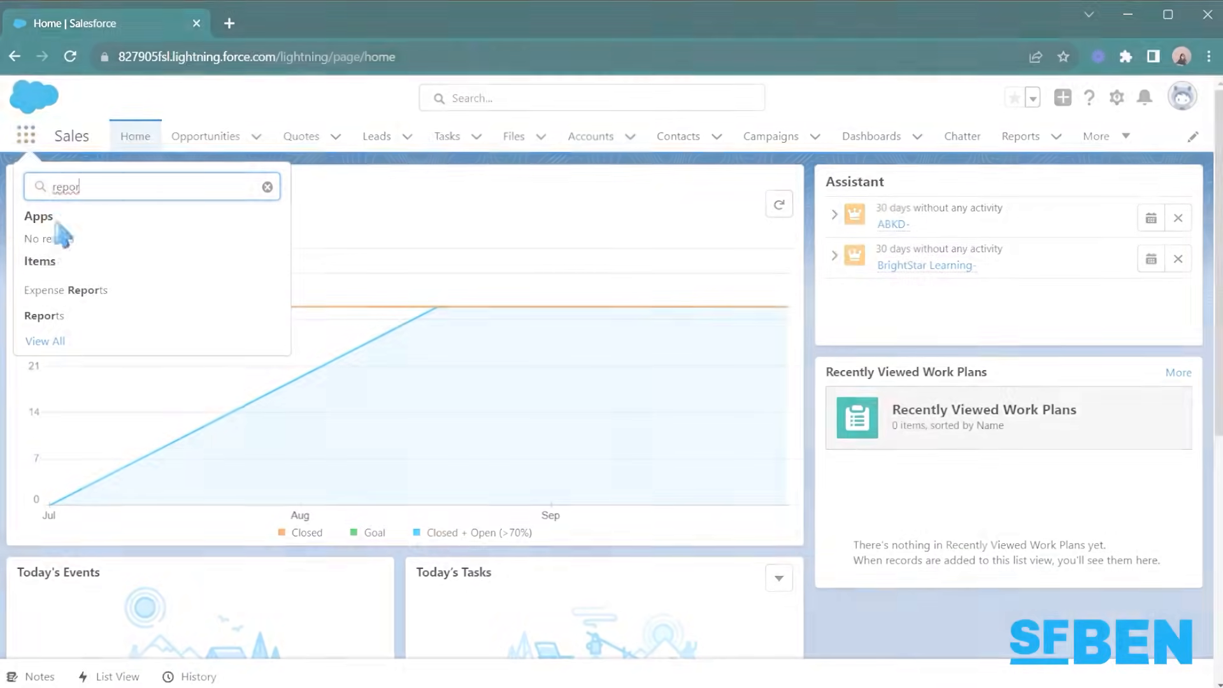
click(44, 315)
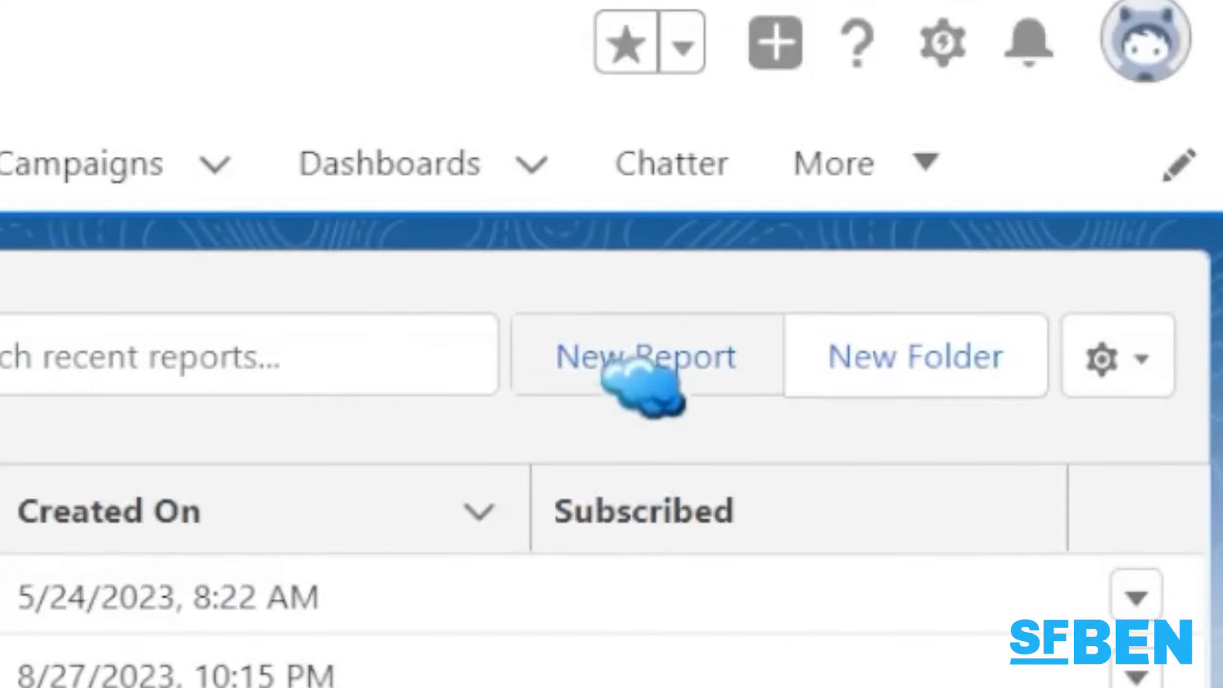
click(1032, 198)
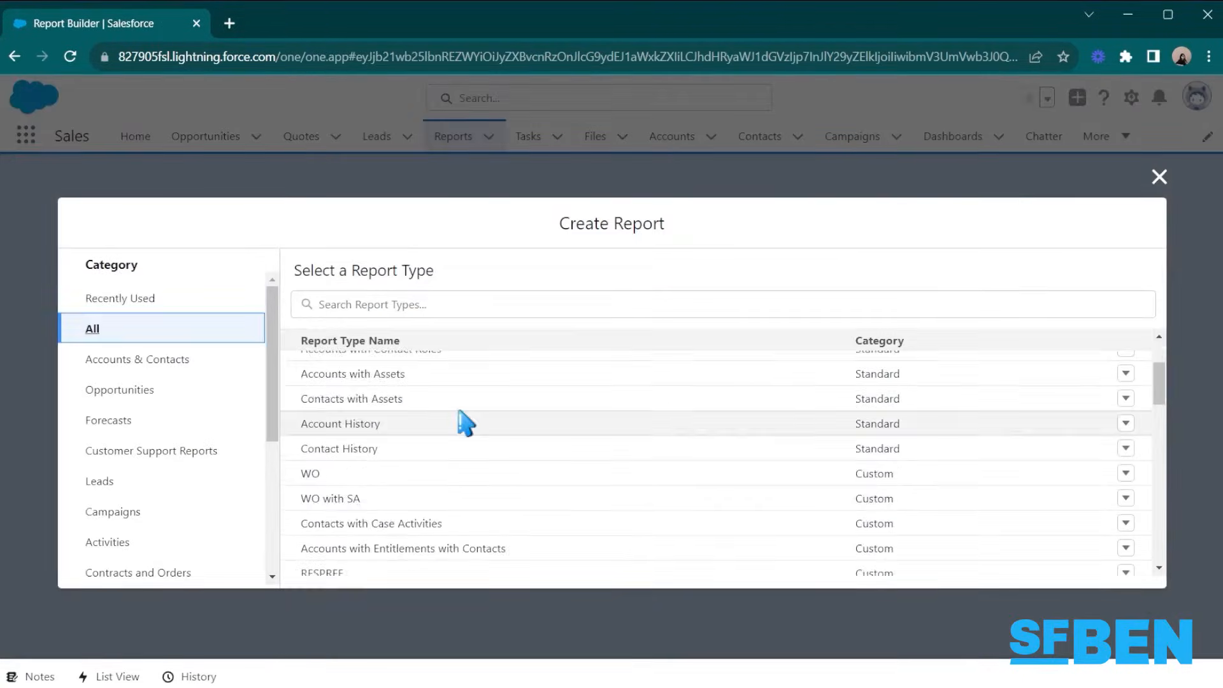
Step: Browse the report types, search them for "Account", and start a report based on the standard Accounts type
scroll(461, 419, down, 10)
scroll(462, 419, down, 12)
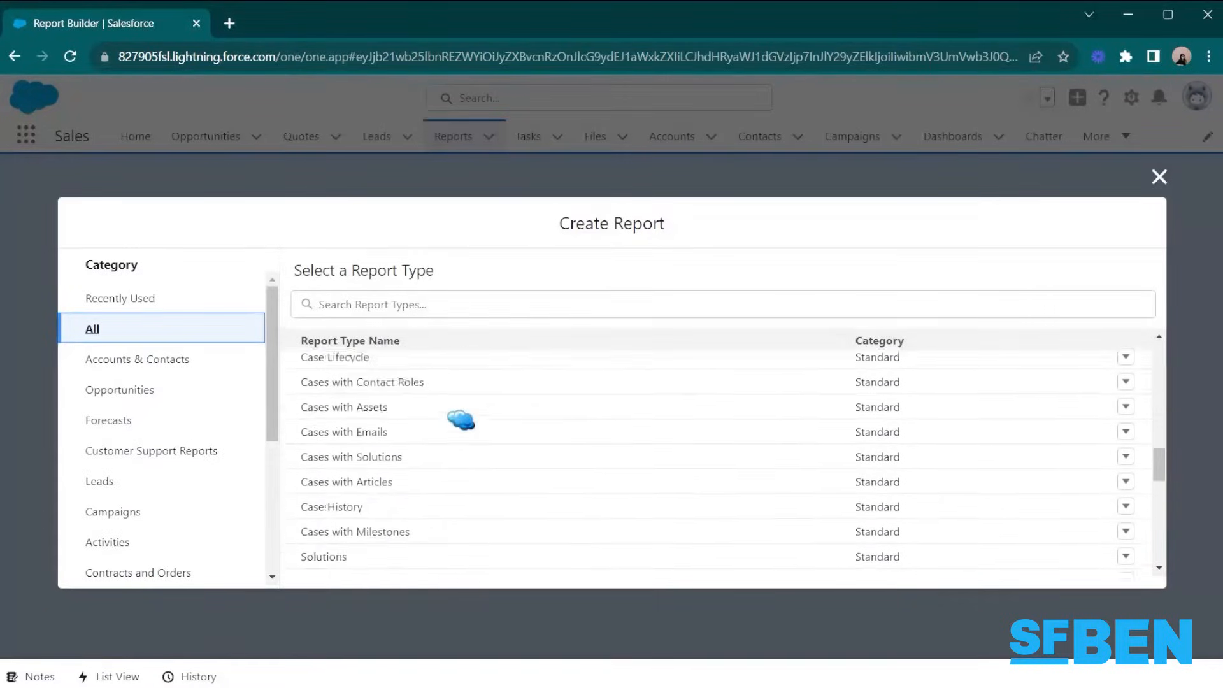
scroll(462, 420, down, 15)
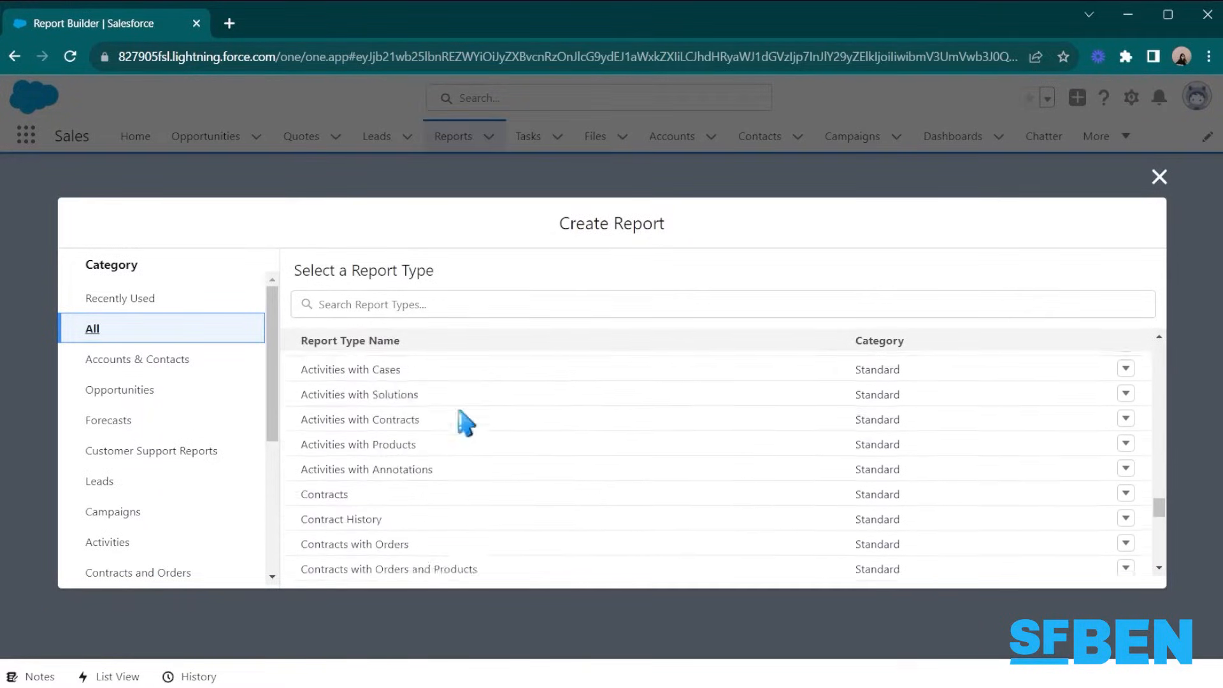
scroll(462, 420, down, 15)
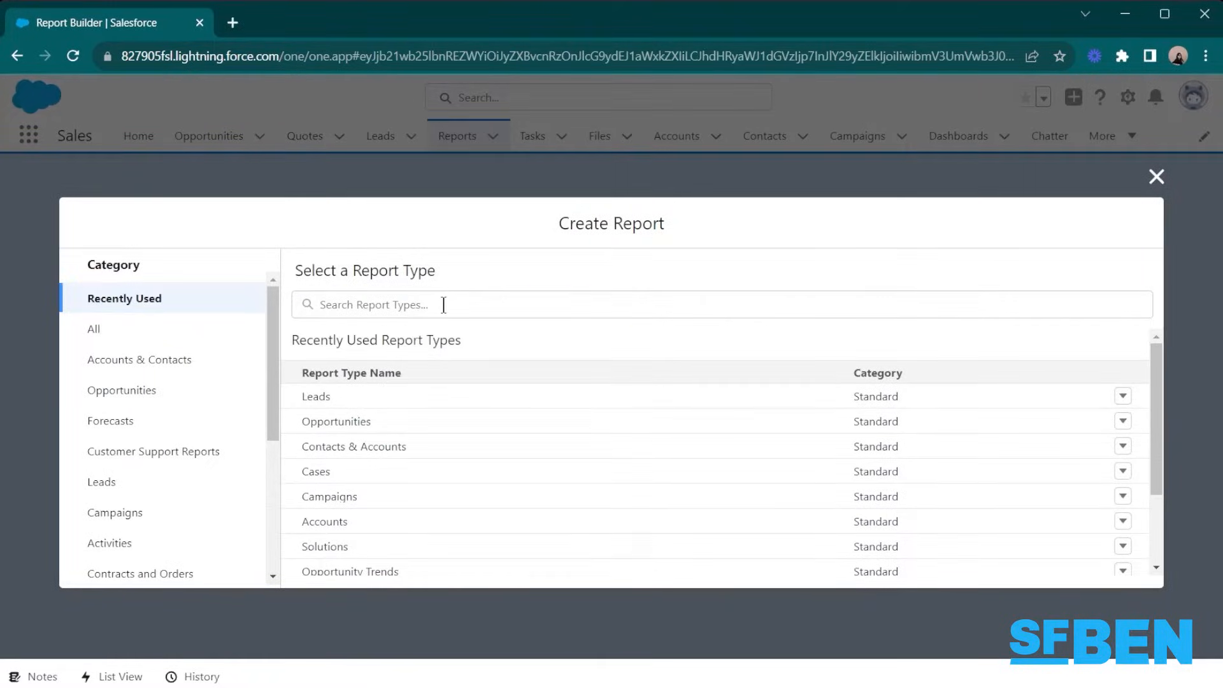
click(443, 305)
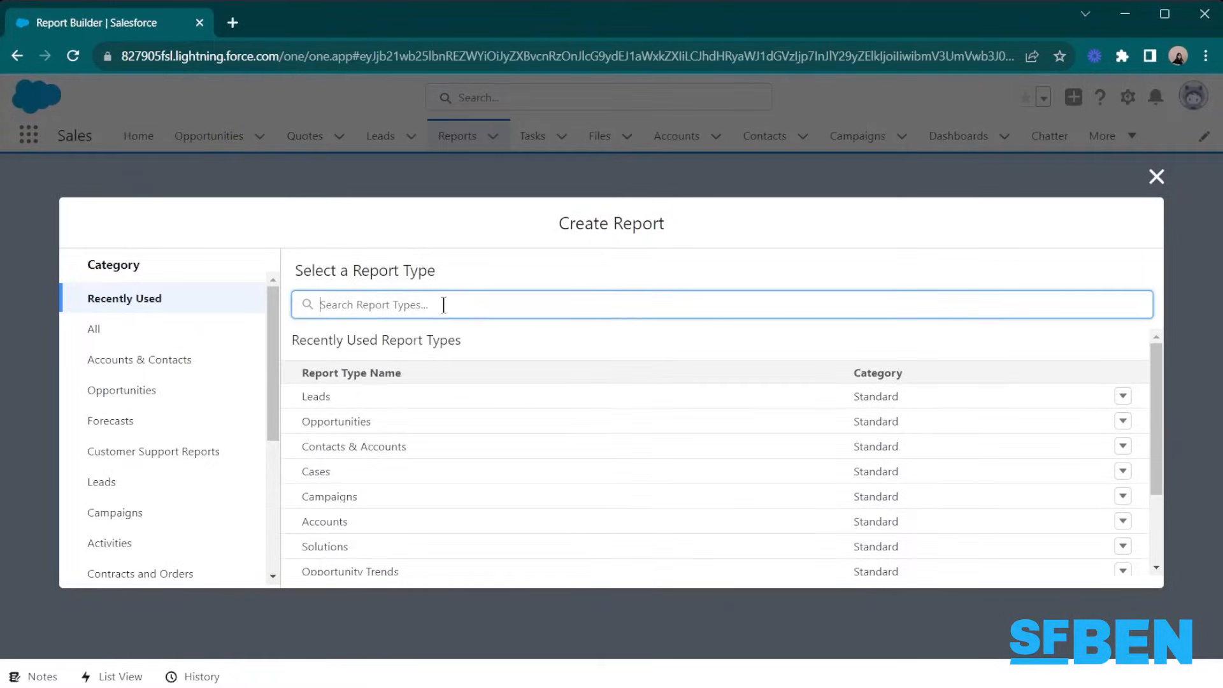
text(Account)
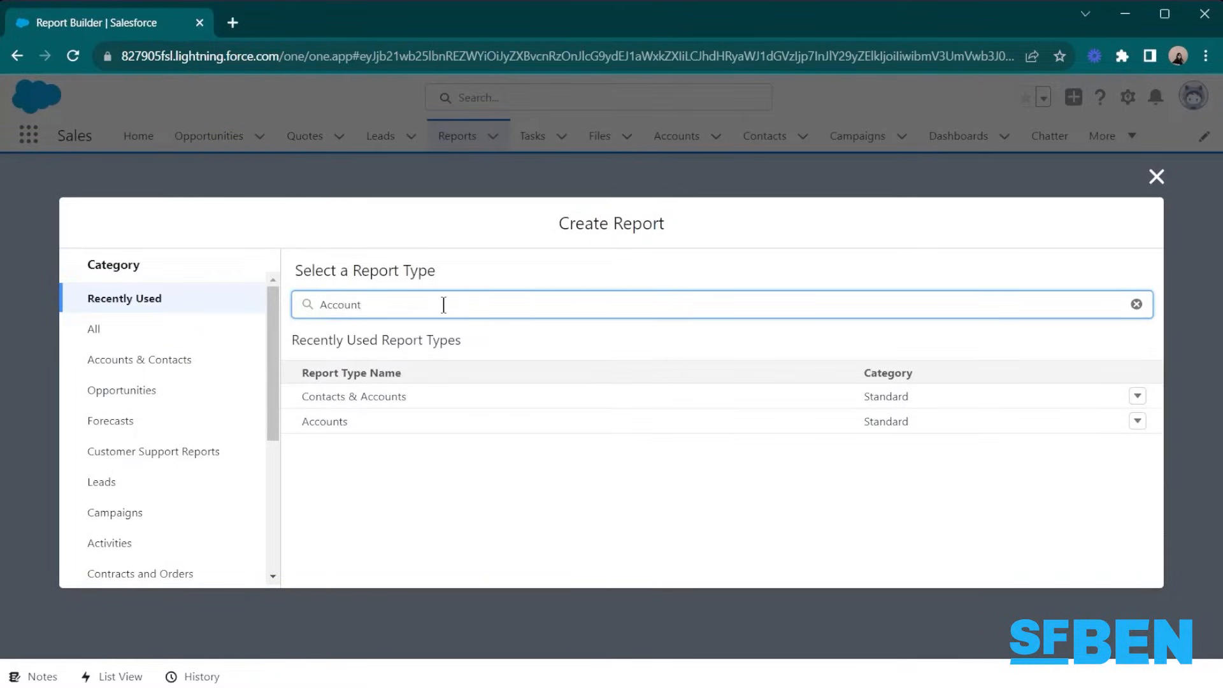
click(341, 423)
click(954, 371)
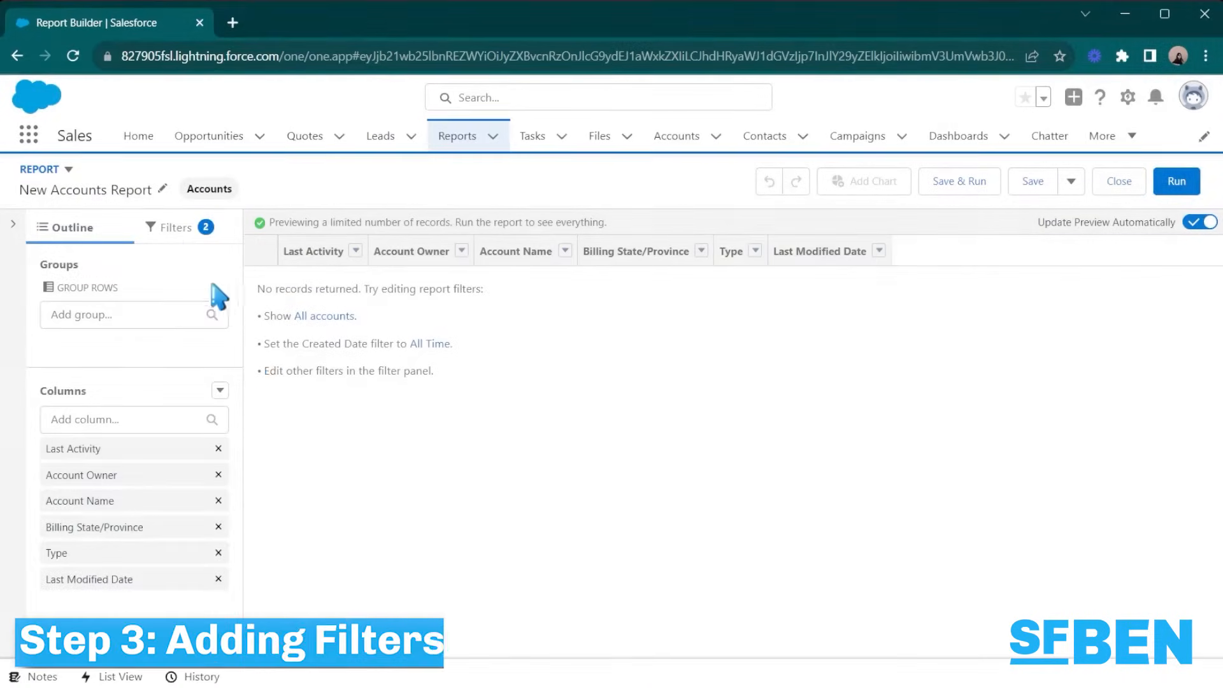
Step: Set the report's Show Me filter to All accounts and apply it
click(195, 232)
click(133, 333)
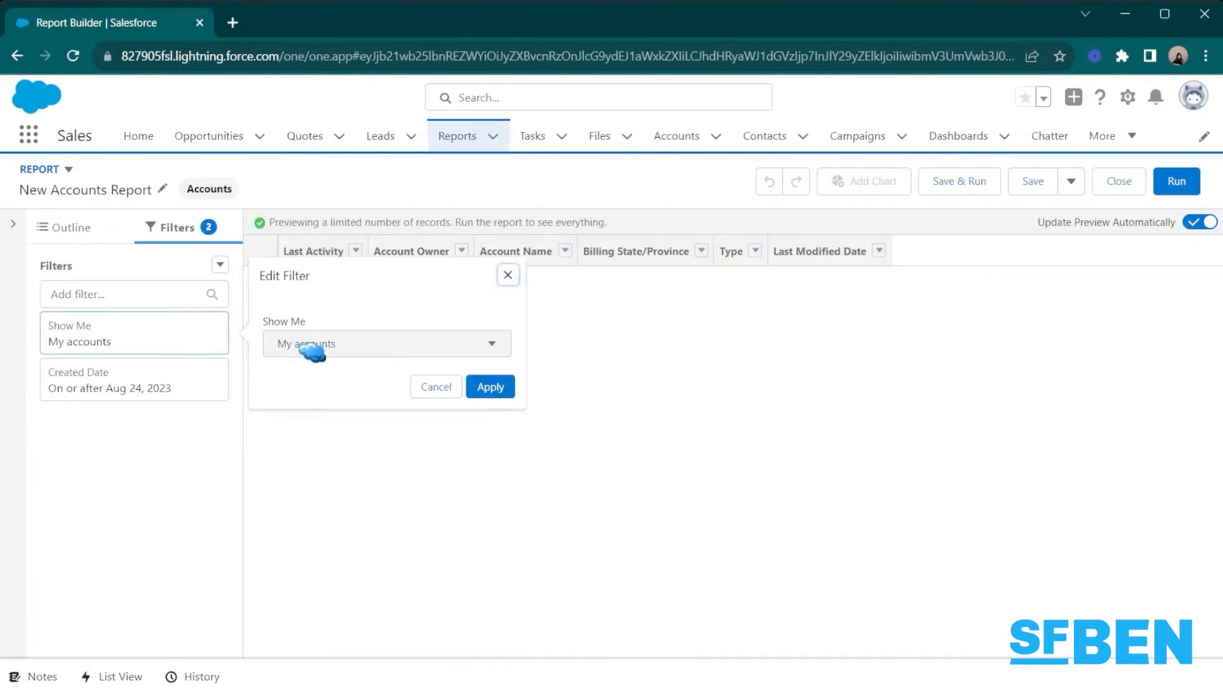
click(306, 344)
click(331, 495)
click(495, 386)
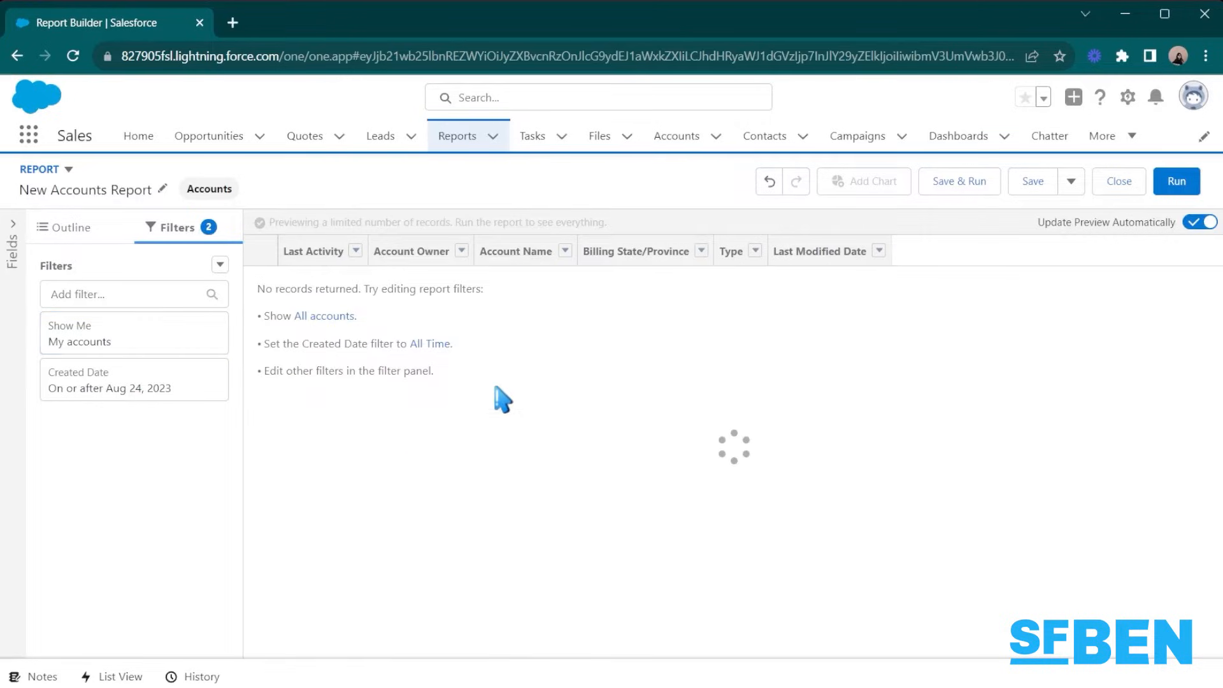
Step: Change the Created Date filter to use Last Modified Date with the range All Time, and apply it
click(159, 388)
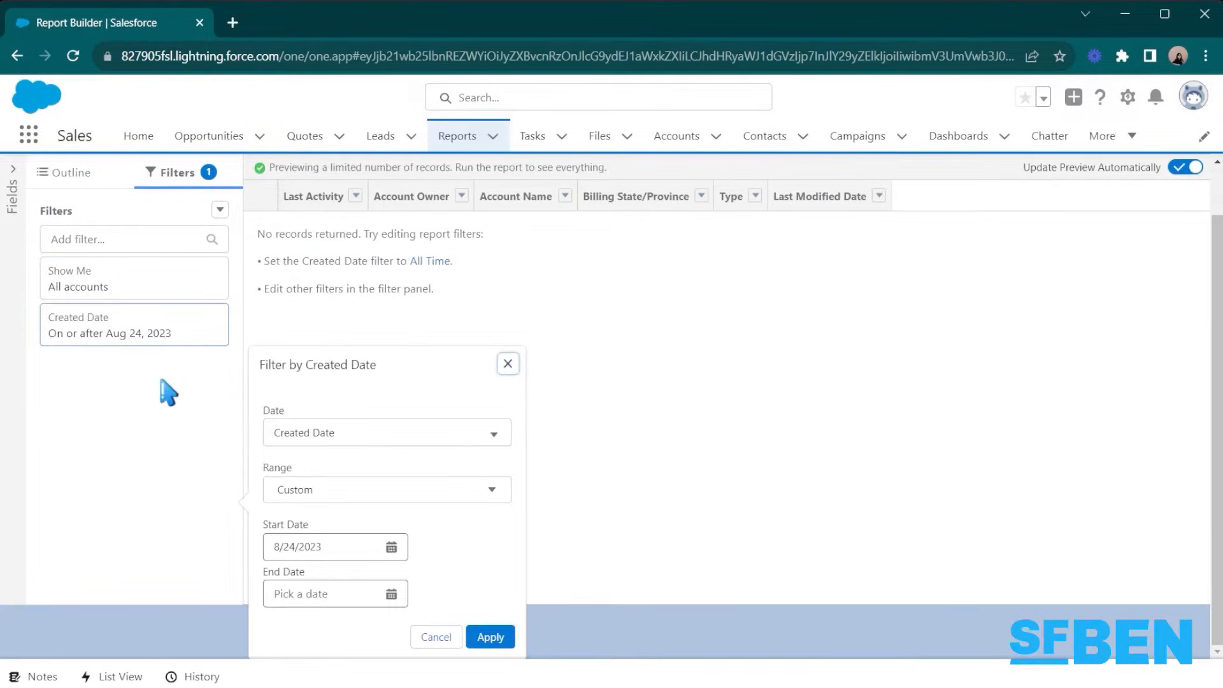
click(360, 426)
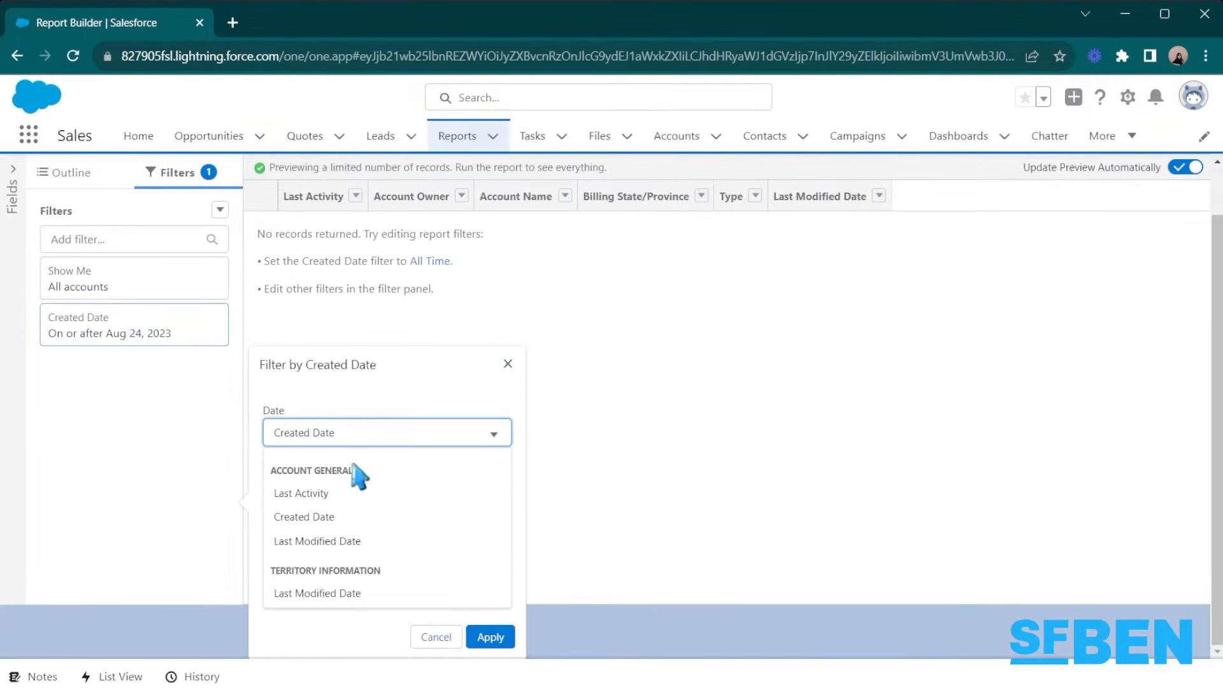
click(347, 541)
click(355, 492)
click(359, 528)
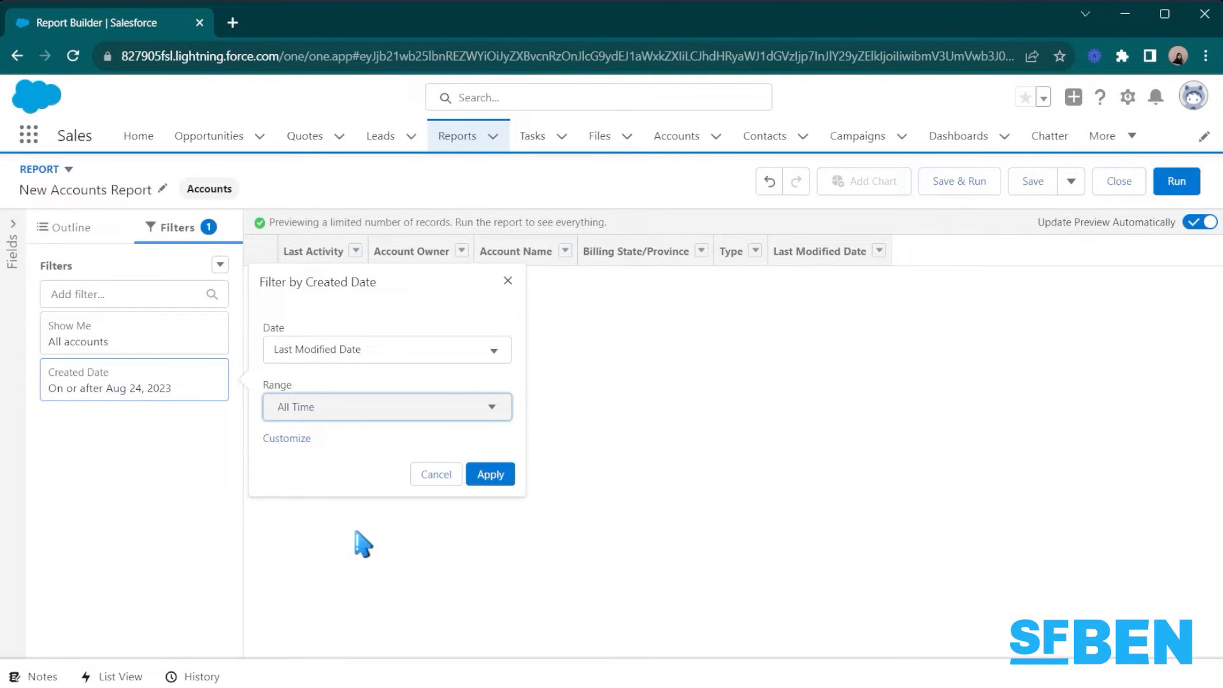
click(496, 474)
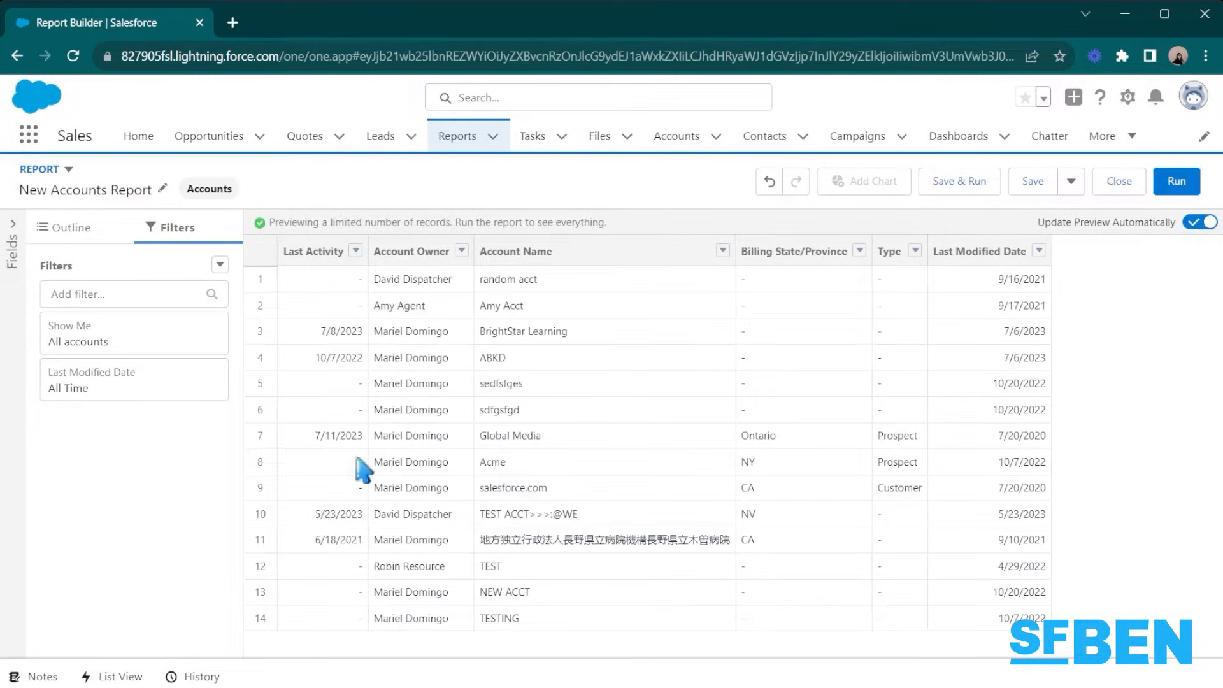
Step: Add an Account Owner filter with the operator equals and the owner's full name as its value, and apply it
click(121, 294)
text(owner)
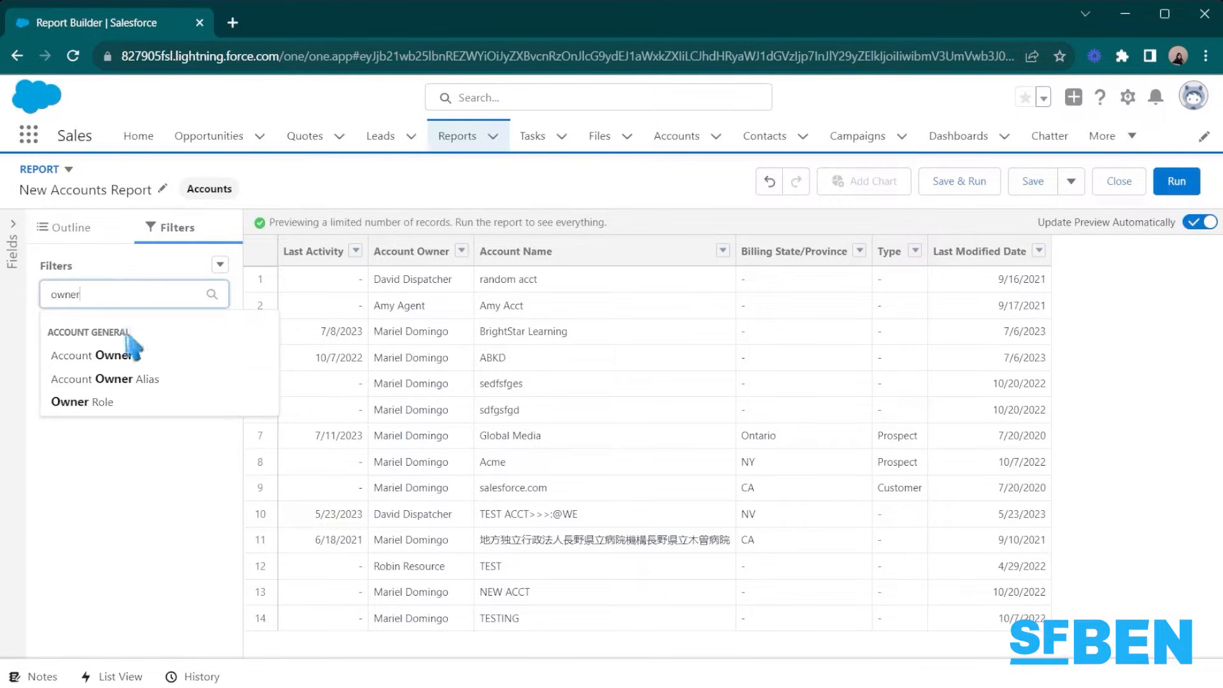
click(133, 353)
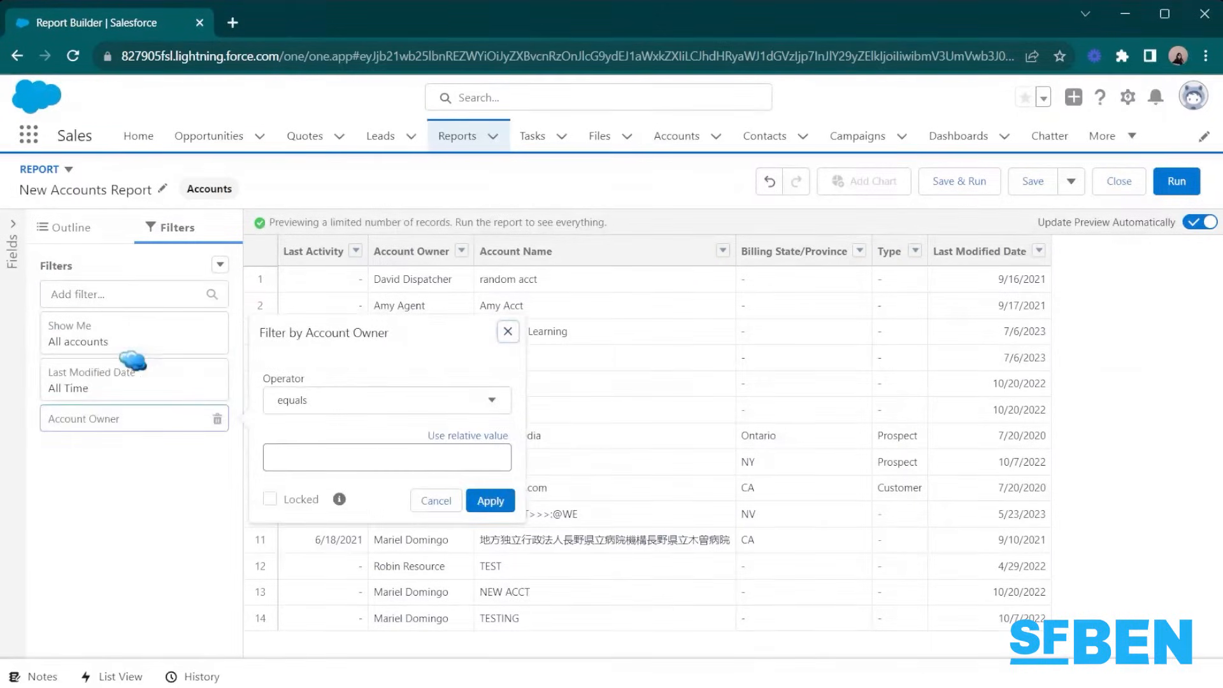
click(362, 460)
click(496, 501)
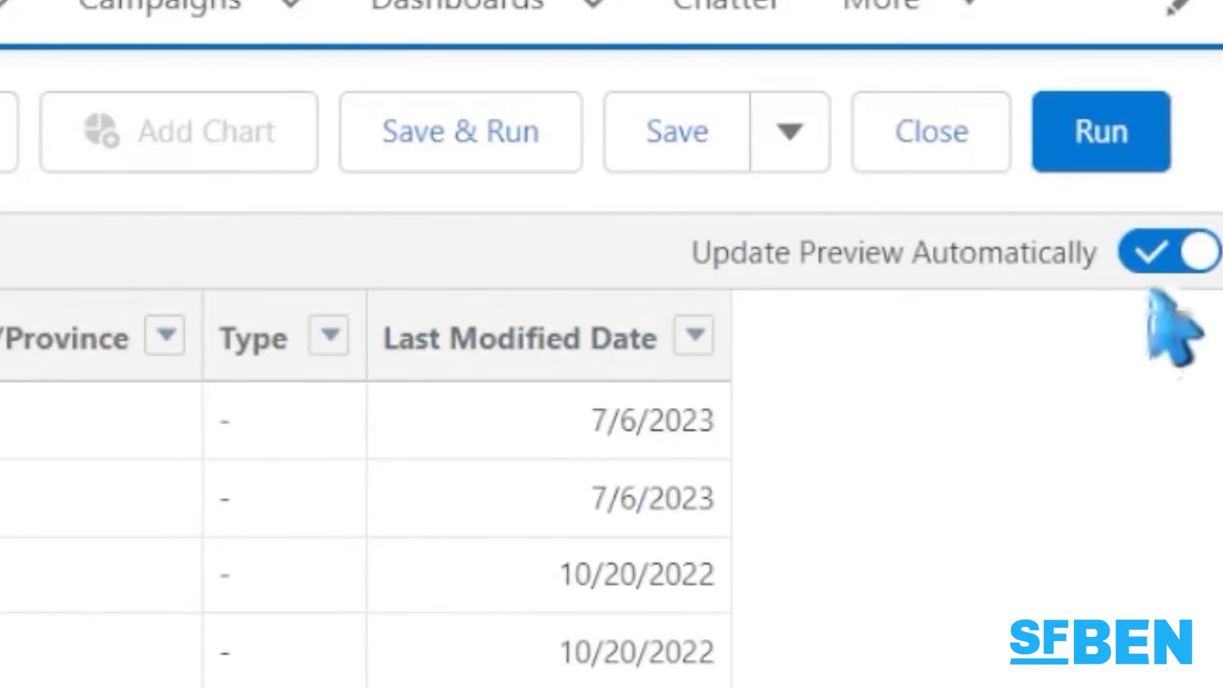
click(1198, 222)
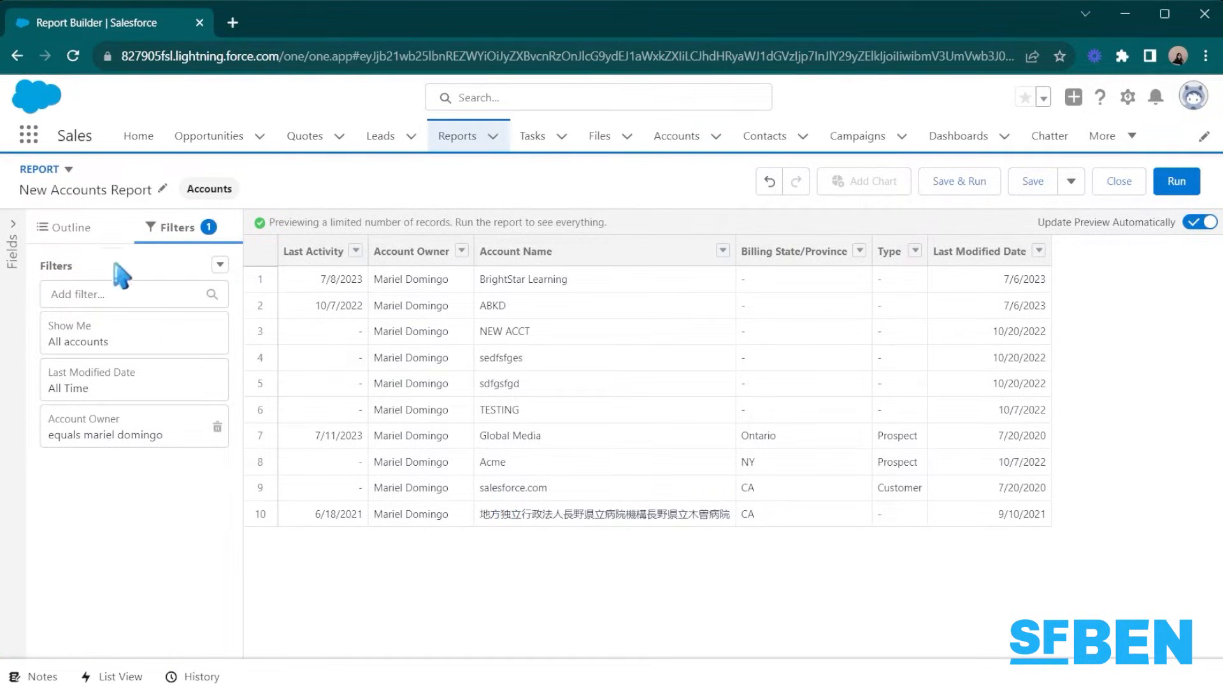
Step: Add the Phone column to the report and remove the Last Activity column
click(76, 231)
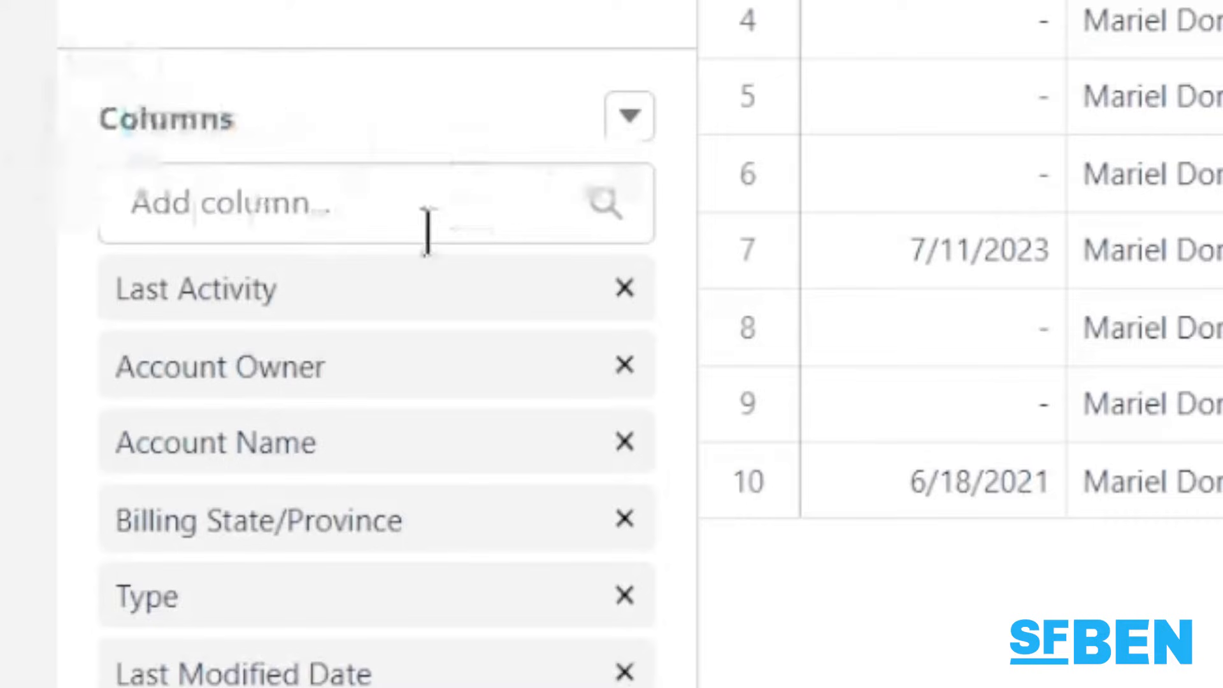
click(376, 203)
text(phone)
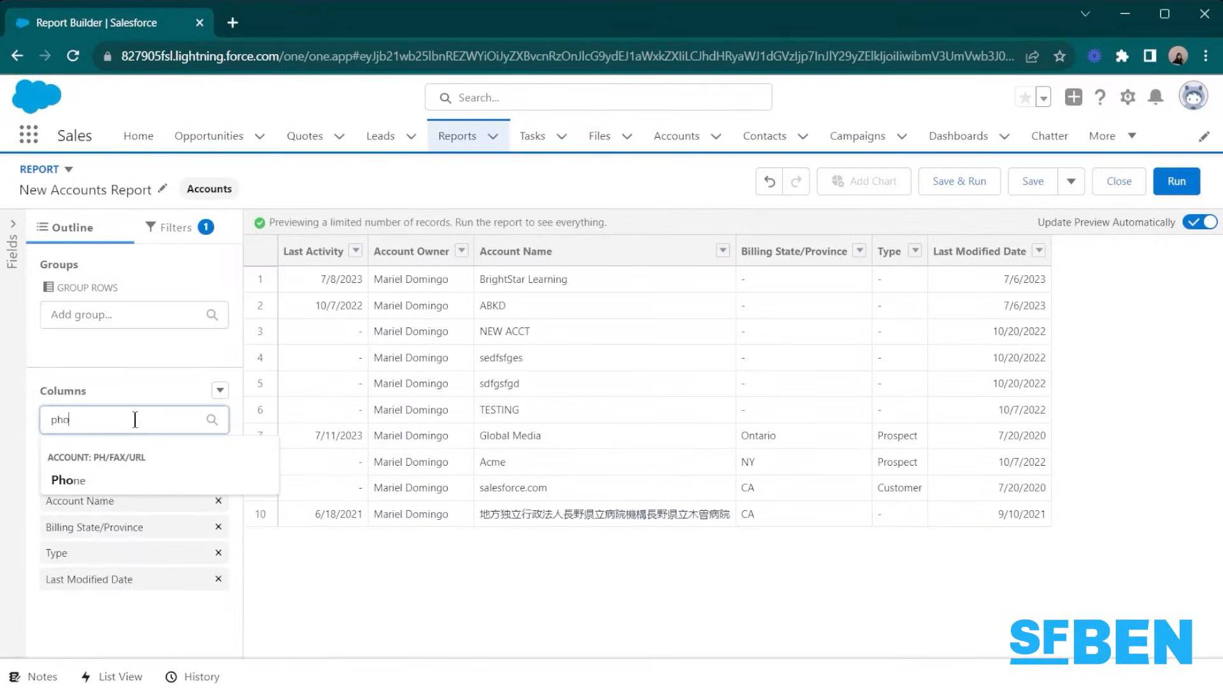
click(123, 482)
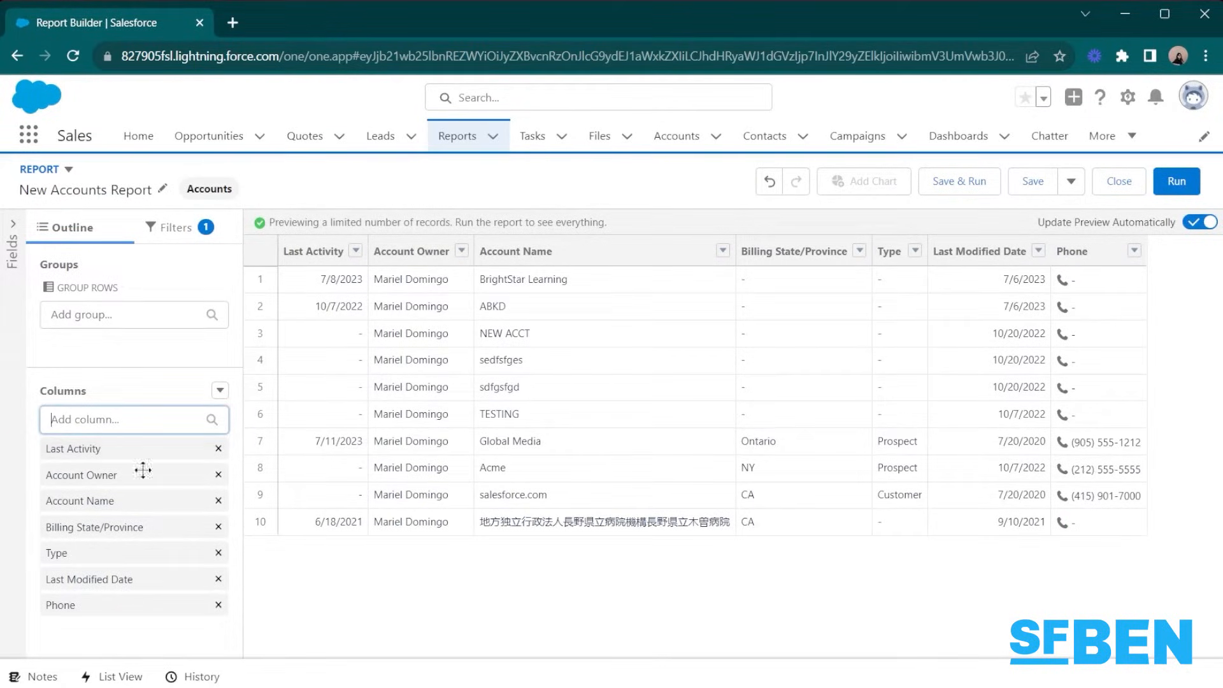
click(219, 449)
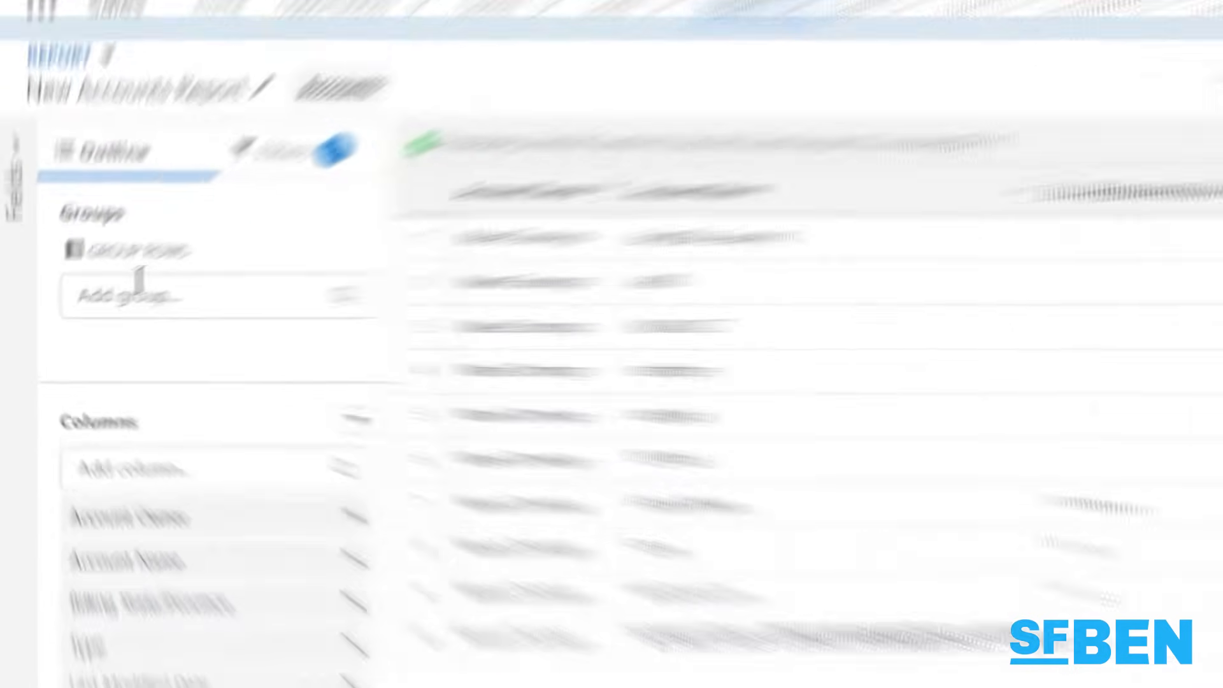
Step: Group the report rows by the Type field
click(86, 309)
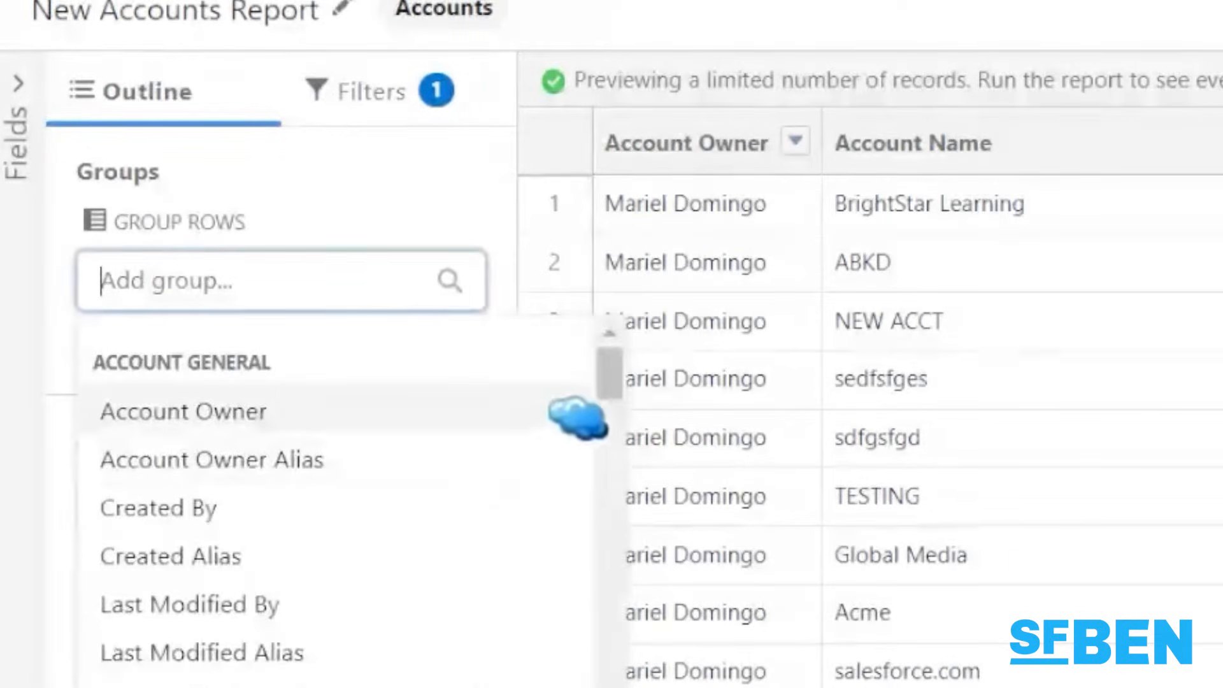
mouse_move(615, 382)
mouse_down()
mouse_move(608, 664)
mouse_move(604, 366)
mouse_up()
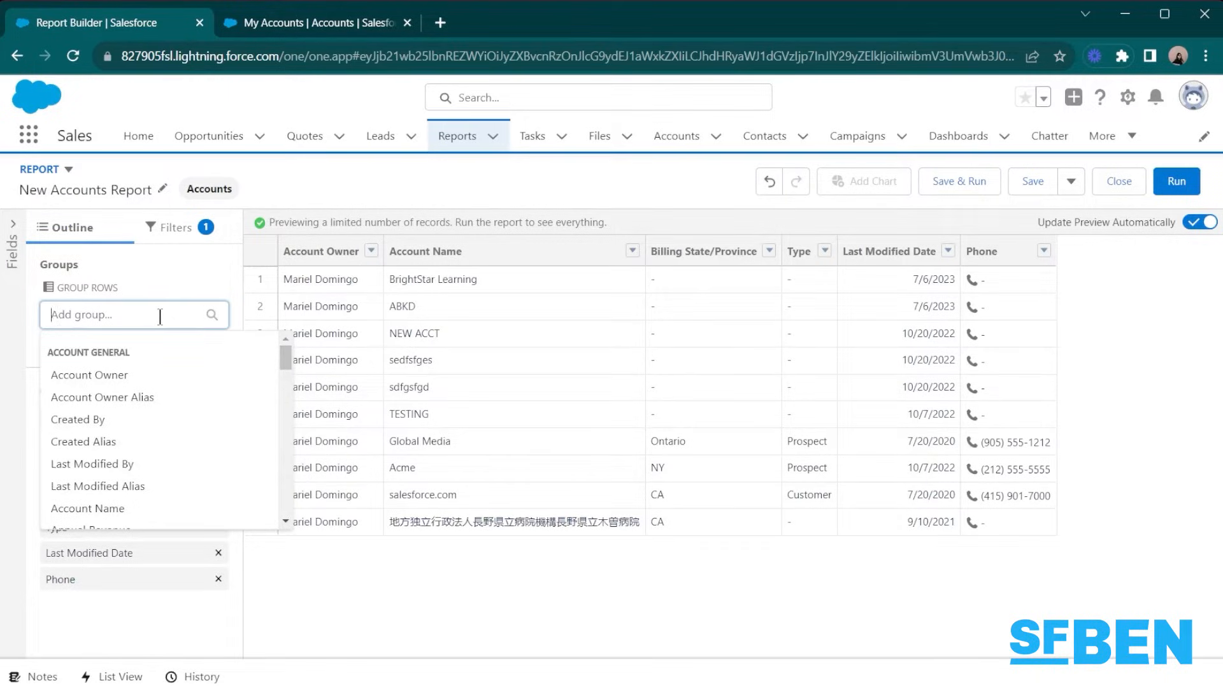
text(type)
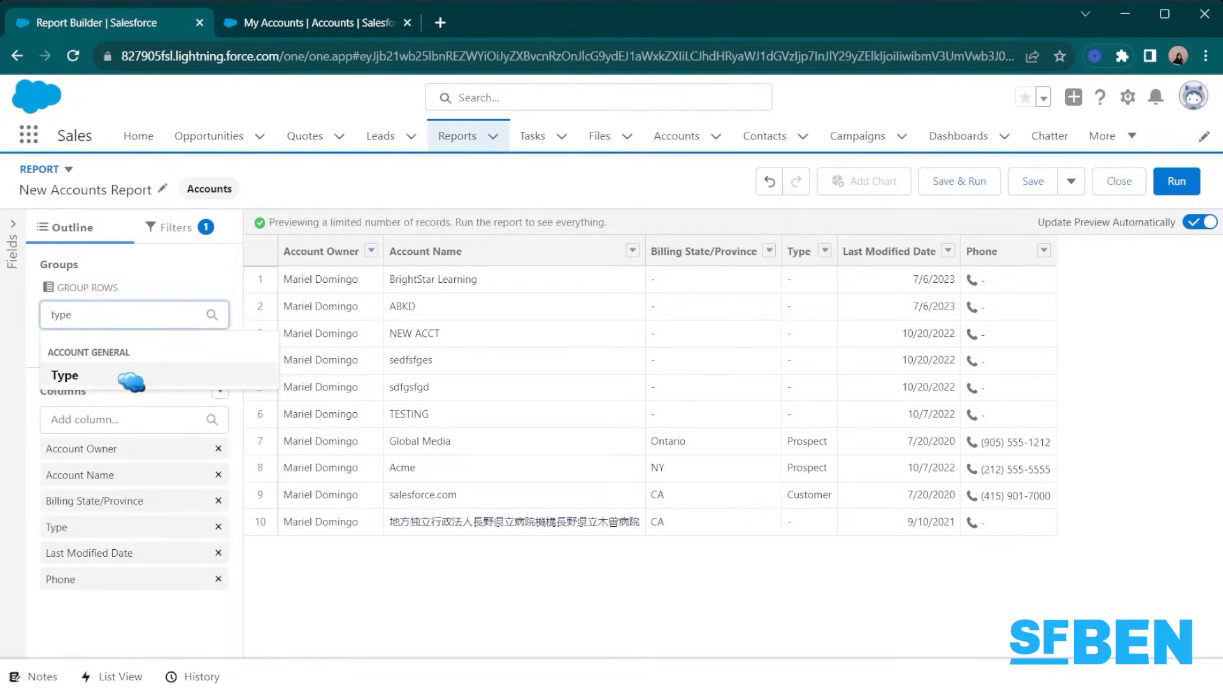
click(135, 379)
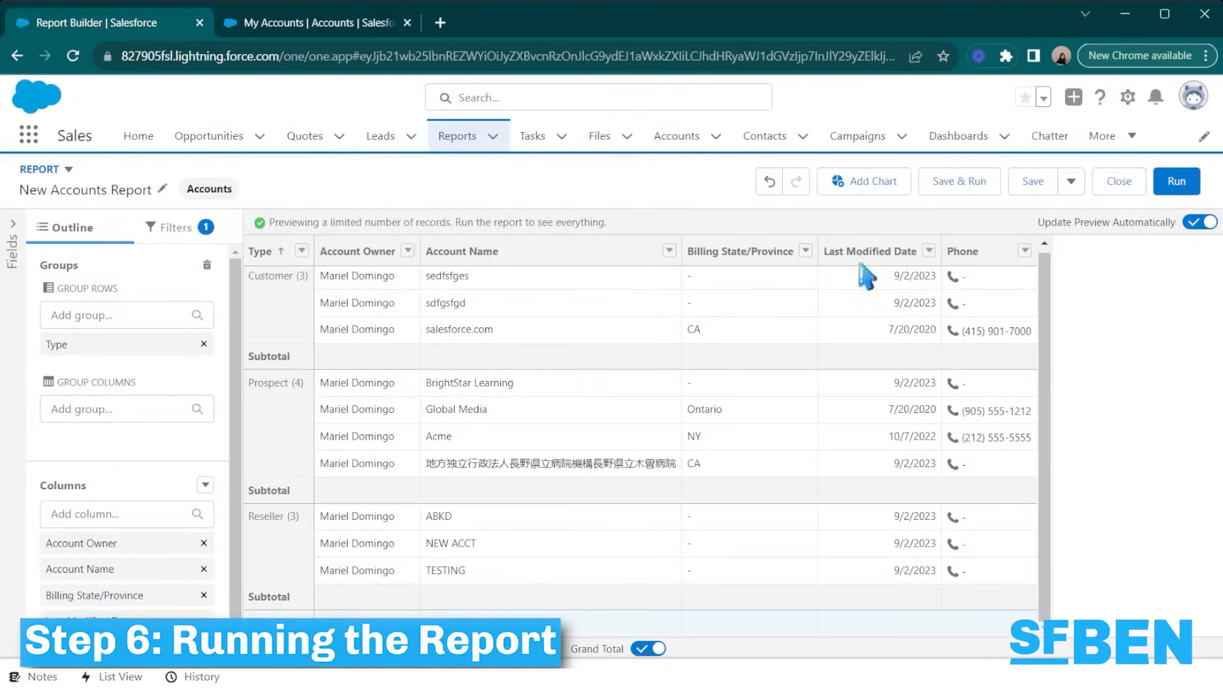
Step: Run the accounts report and look through its grouped results down to the grand total
click(169, 231)
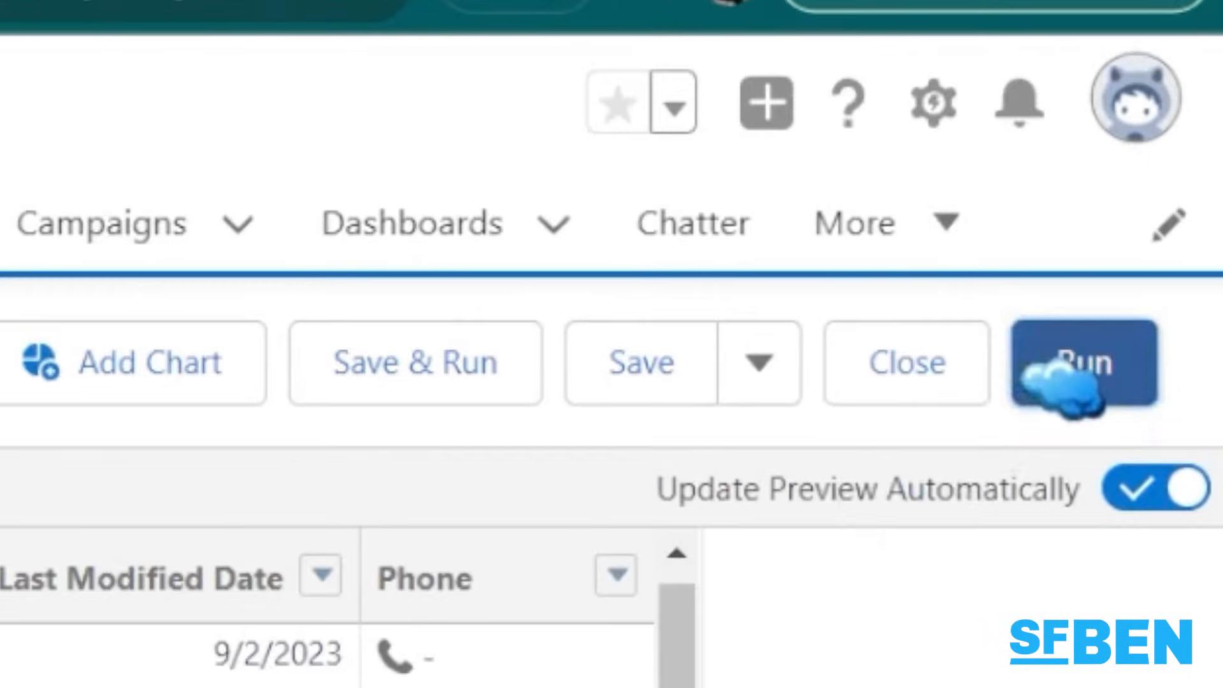
click(1061, 379)
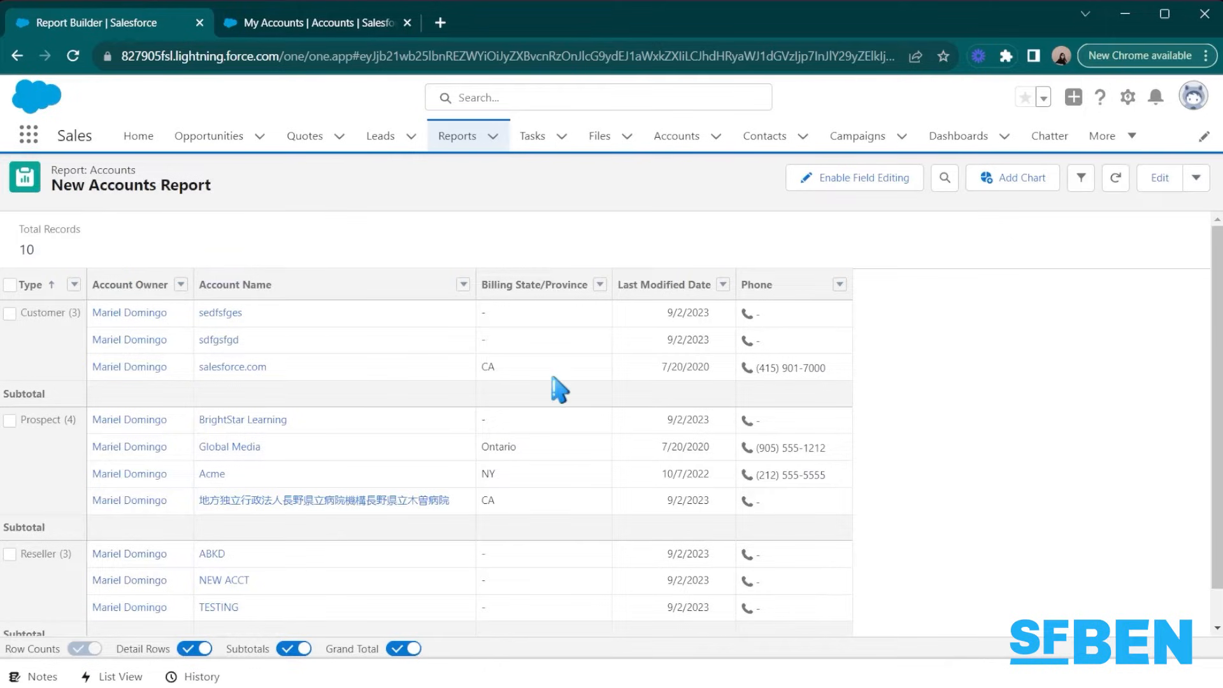
scroll(556, 390, down, 1)
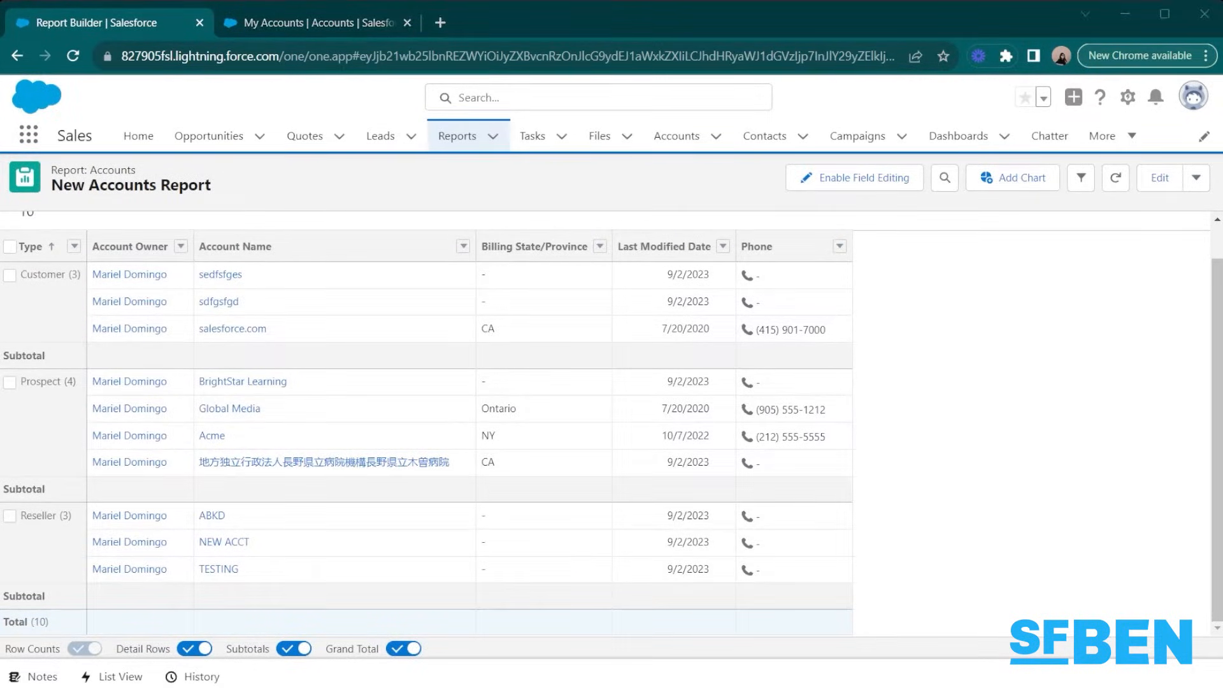
scroll(327, 420, up, 1)
scroll(327, 420, down, 1)
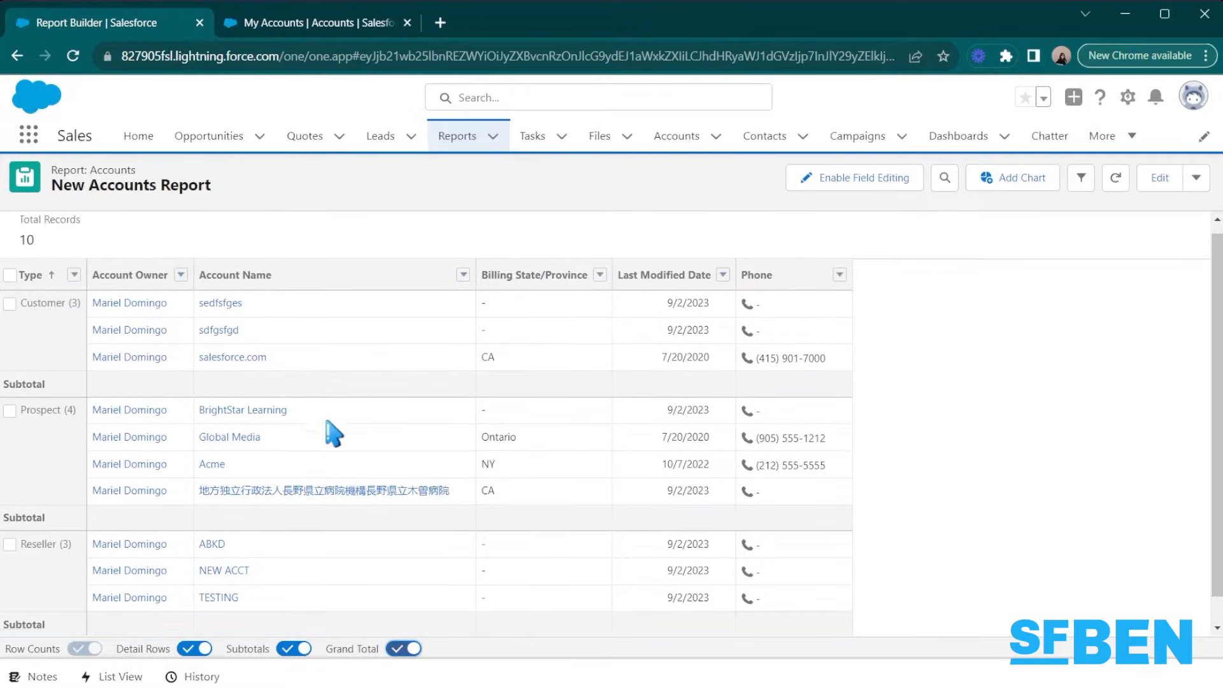
Step: Hide the detail rows of the report and show them again, then hide the subtotals
click(194, 649)
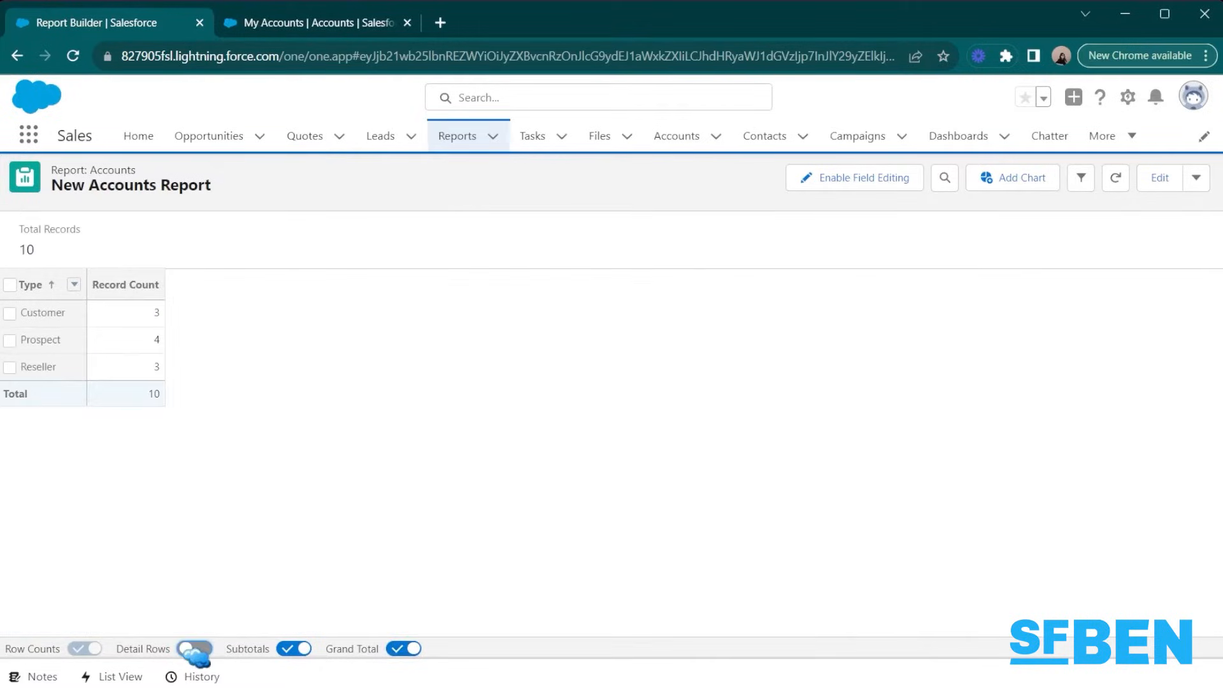
click(194, 649)
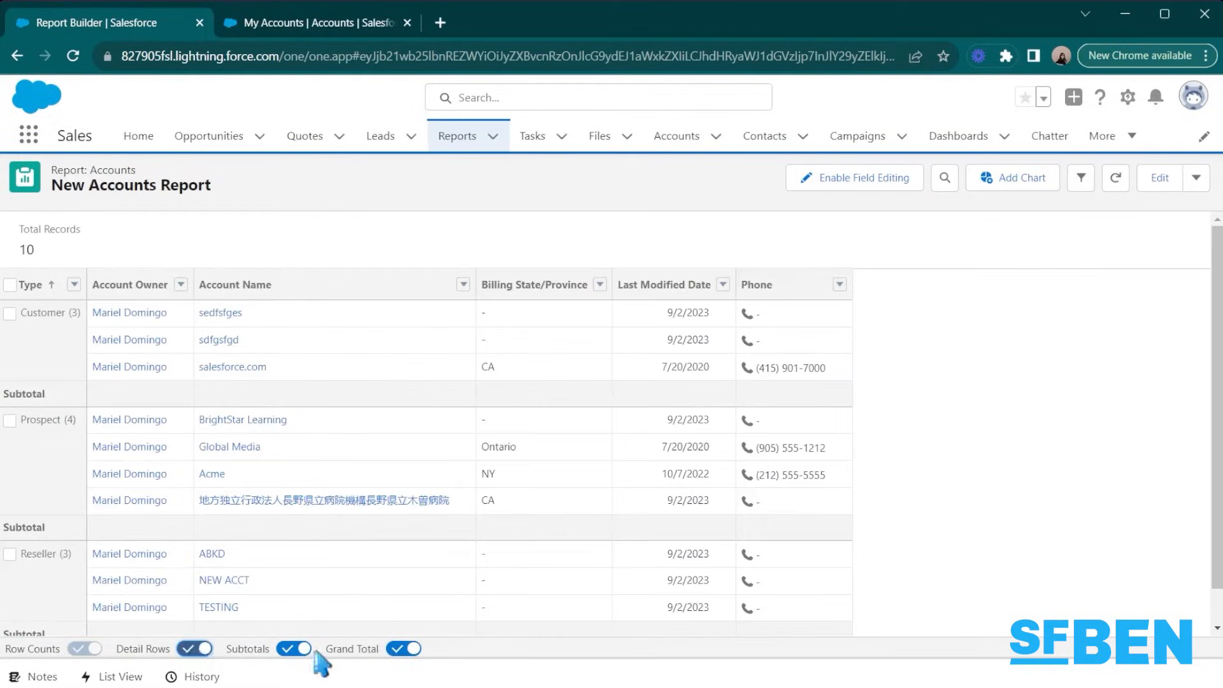
click(295, 649)
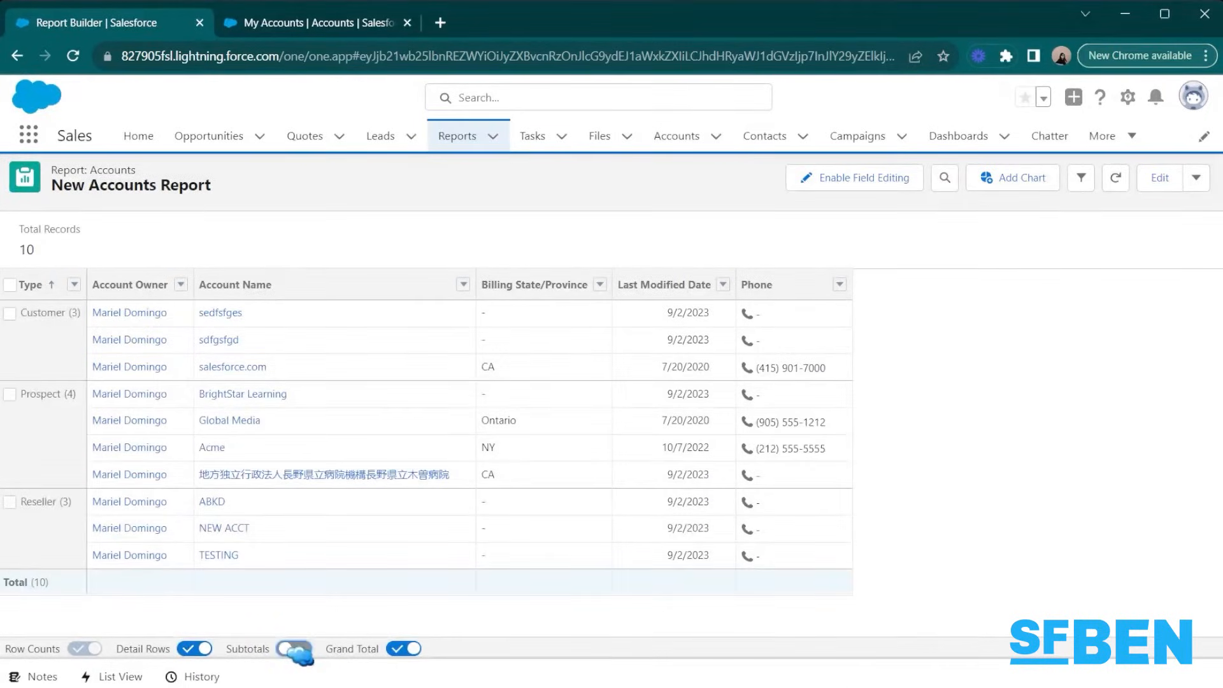
Step: Show the report's subtotals again and add a chart above the grouped rows
click(295, 648)
scroll(382, 530, down, 1)
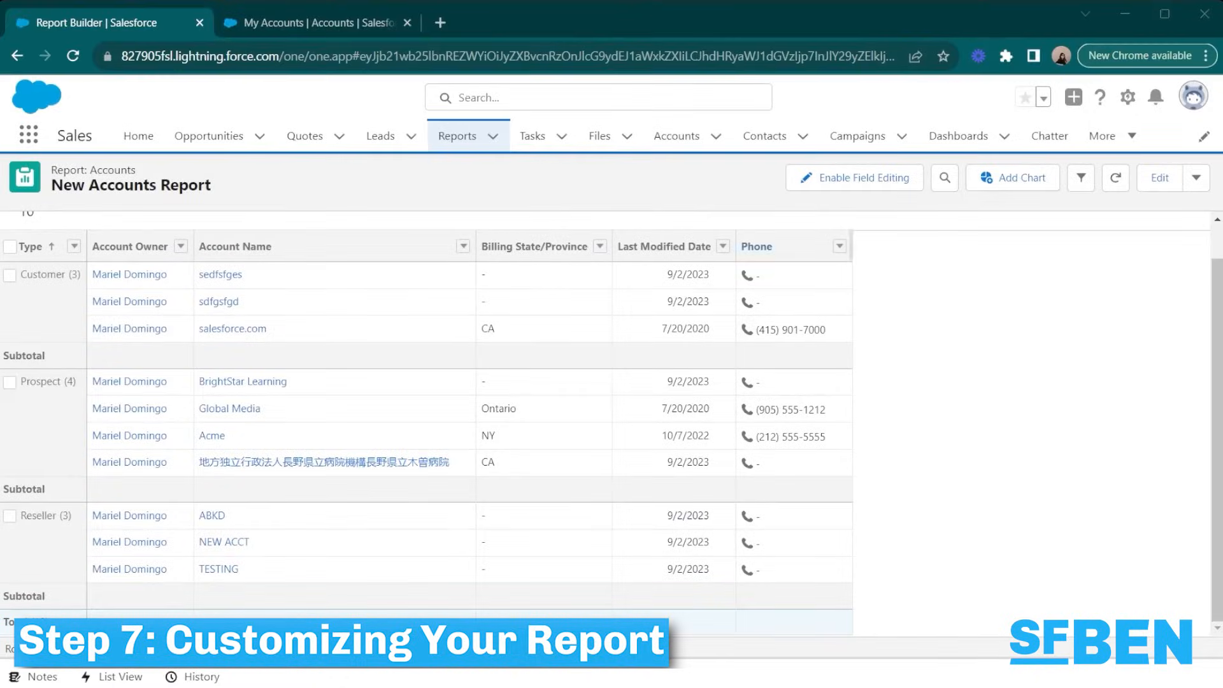
click(1011, 177)
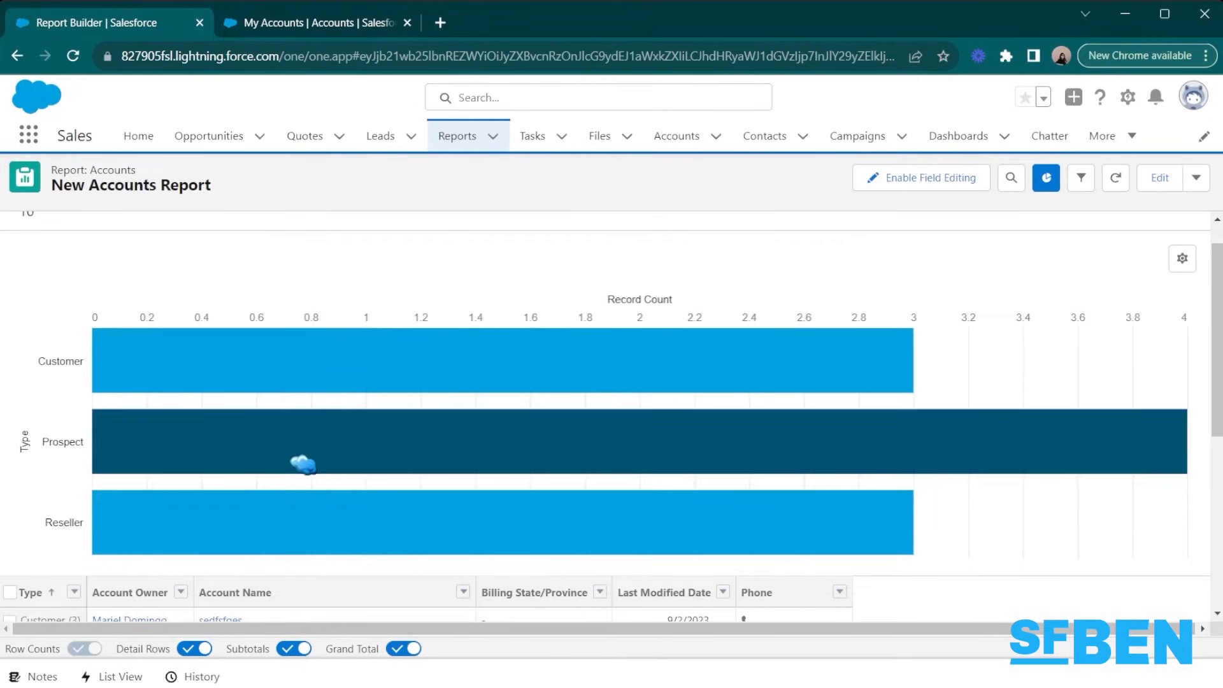
scroll(300, 459, down, 3)
scroll(306, 464, up, 4)
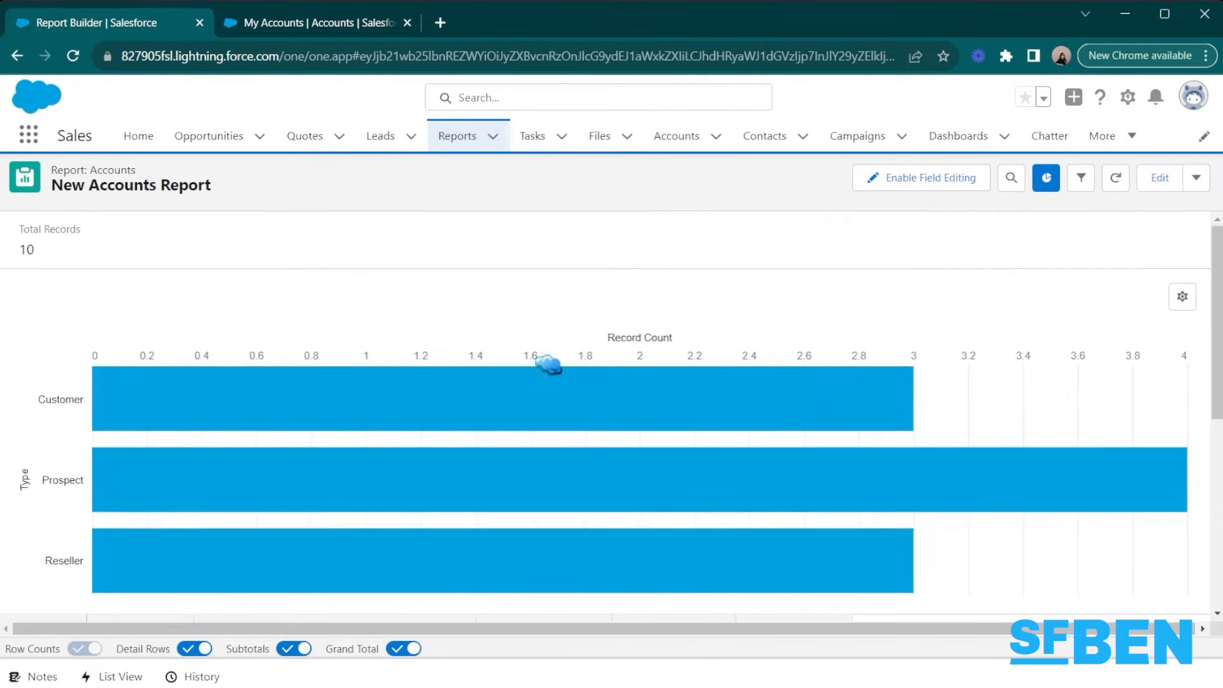
Step: Hide the chart and show it again, then try the Column display type in the chart settings
click(1047, 183)
click(1047, 183)
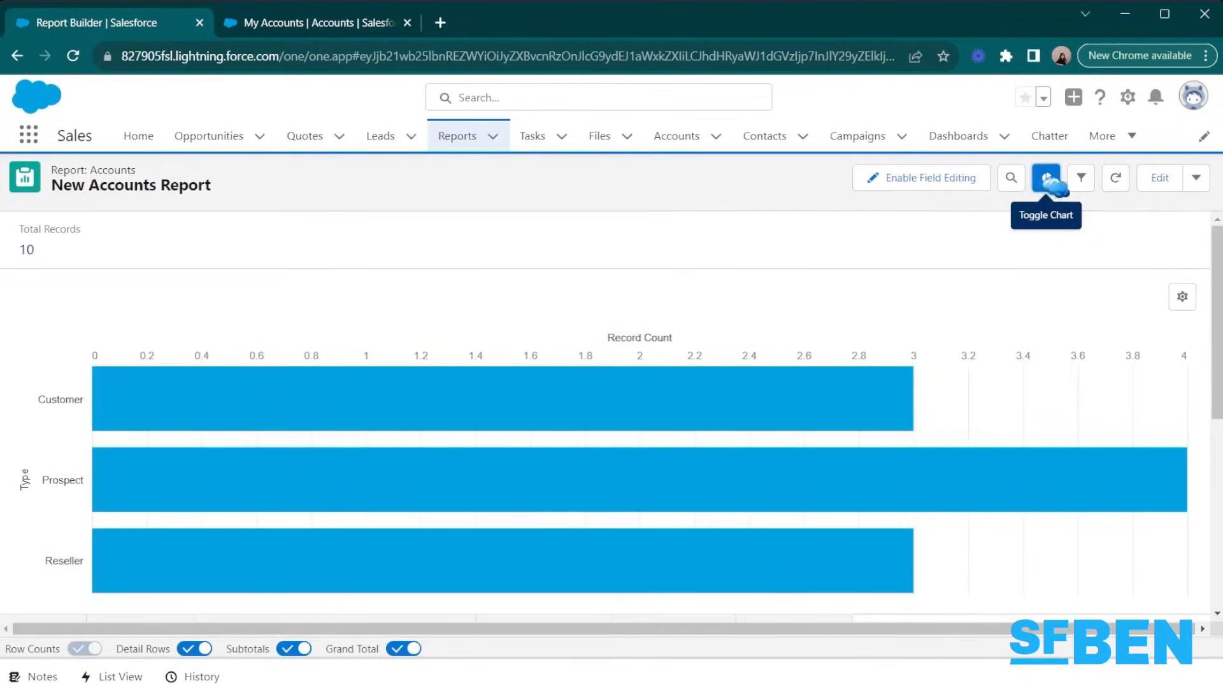
click(1182, 296)
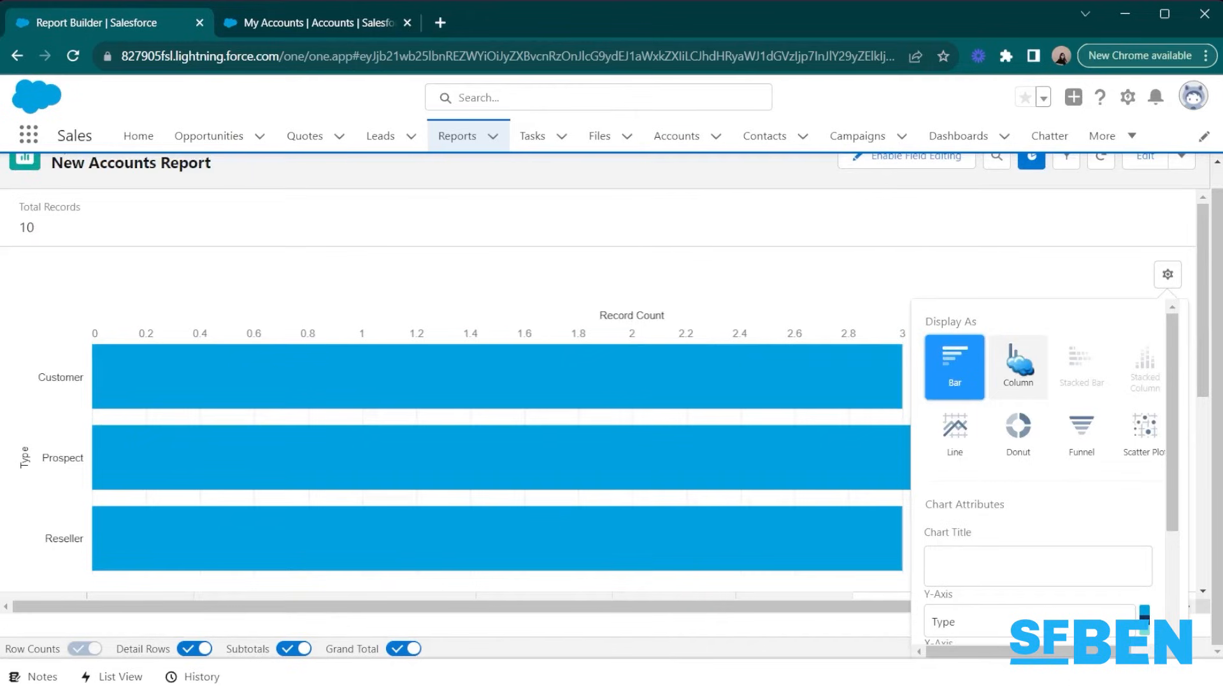
click(1018, 366)
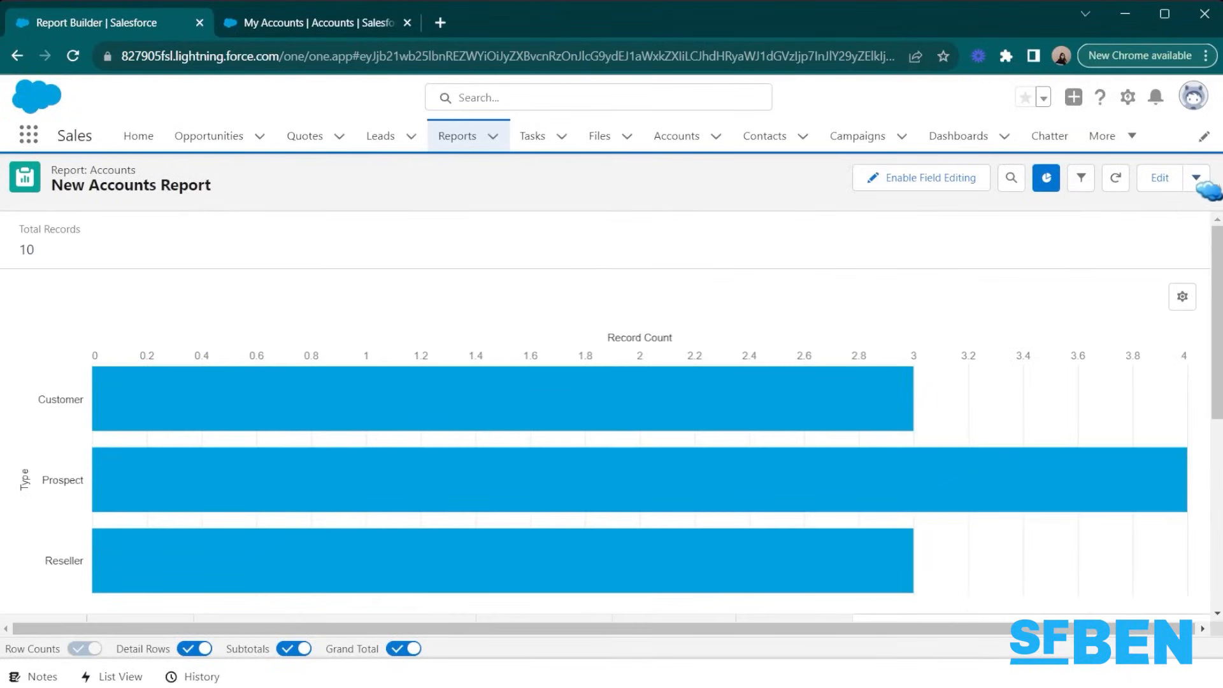
Step: Start saving the report and name it Accounts by Type, keeping the automatically generated unique name and an empty description
click(1197, 177)
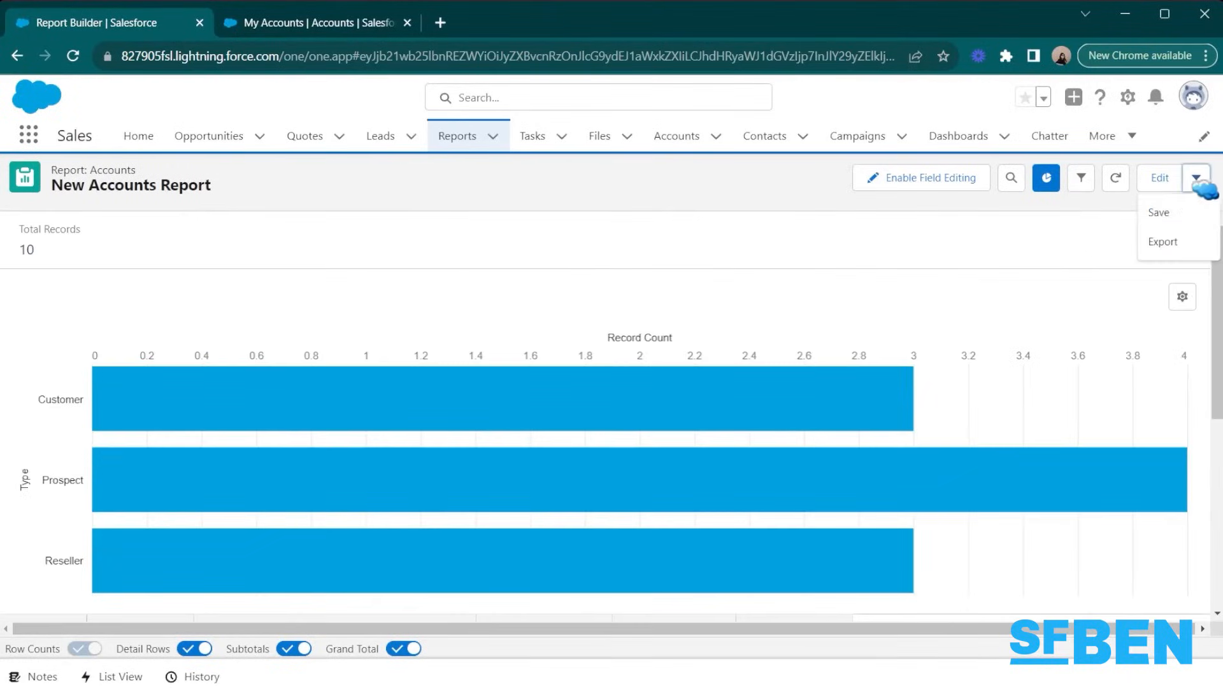
click(1162, 212)
text(Accounts)
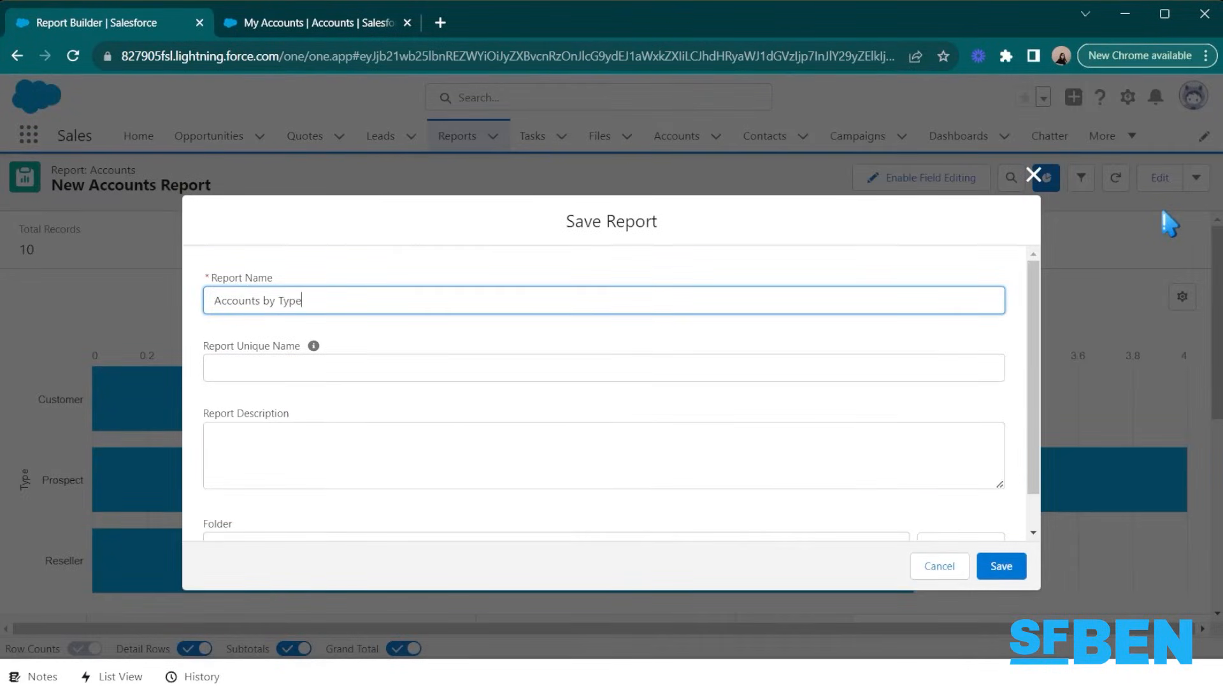
text( by Type)
key(Tab)
key(Tab)
scroll(783, 438, down, 2)
Step: Choose Public Reports as the report's folder, save the report and look over the saved version
click(962, 506)
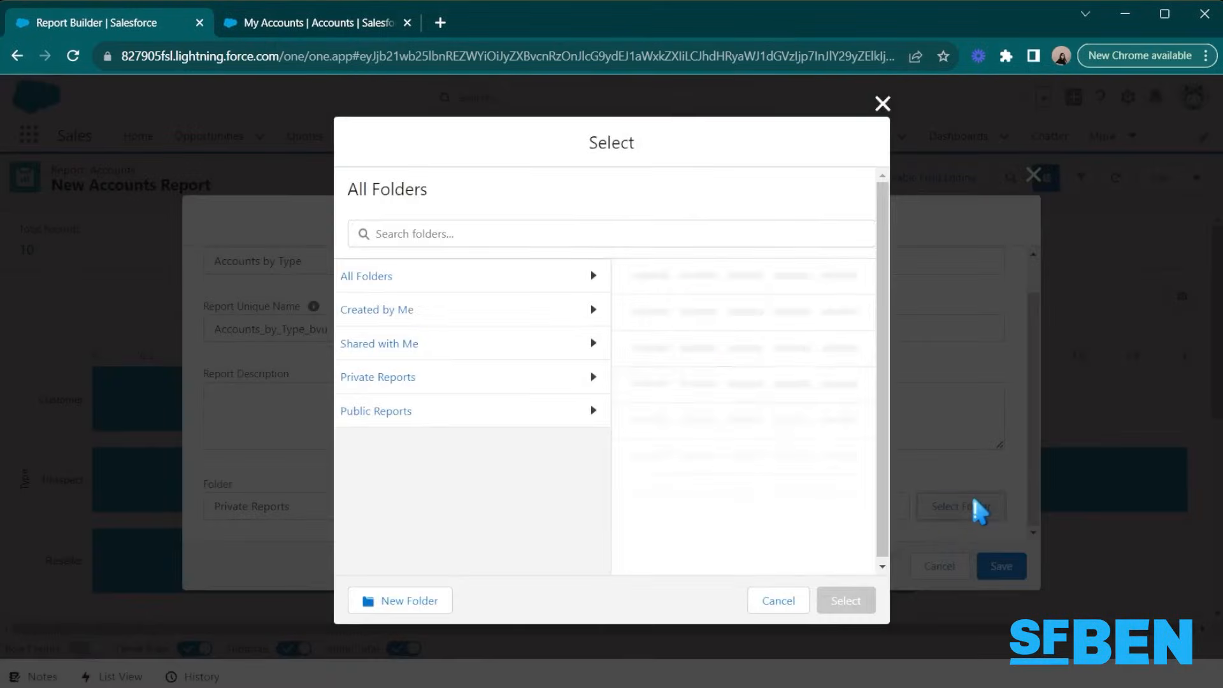
click(574, 280)
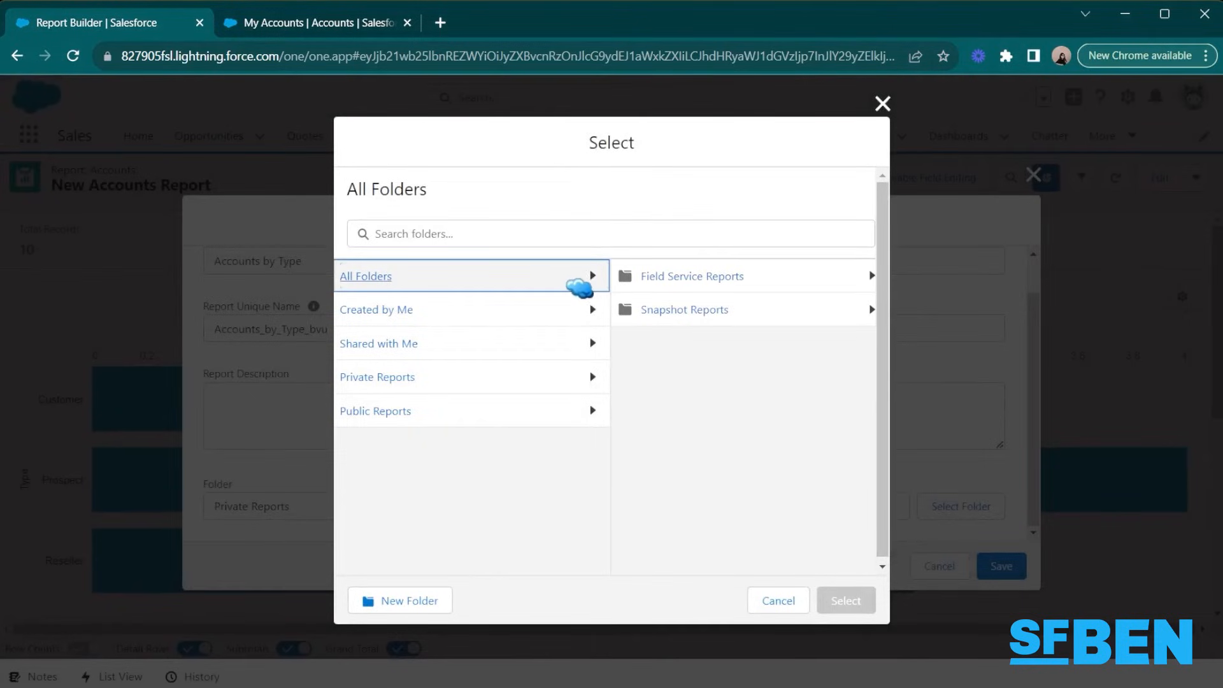
click(560, 413)
click(835, 605)
click(1000, 566)
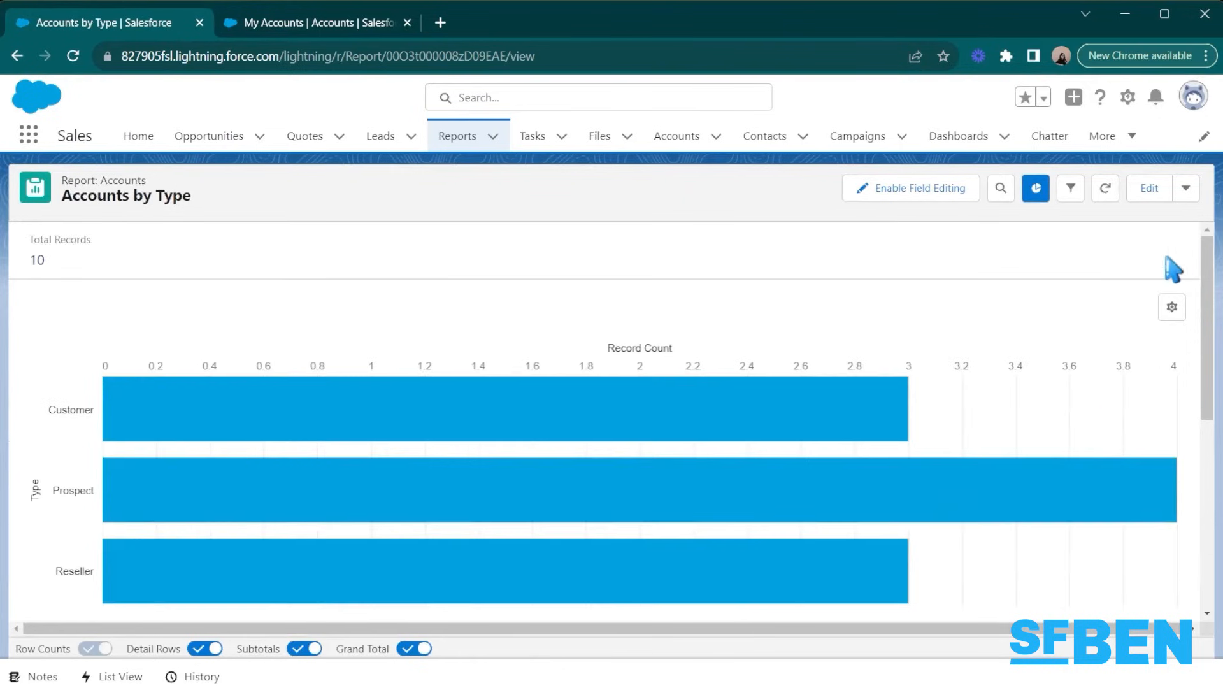
scroll(1183, 526, down, 10)
scroll(1211, 184, up, 10)
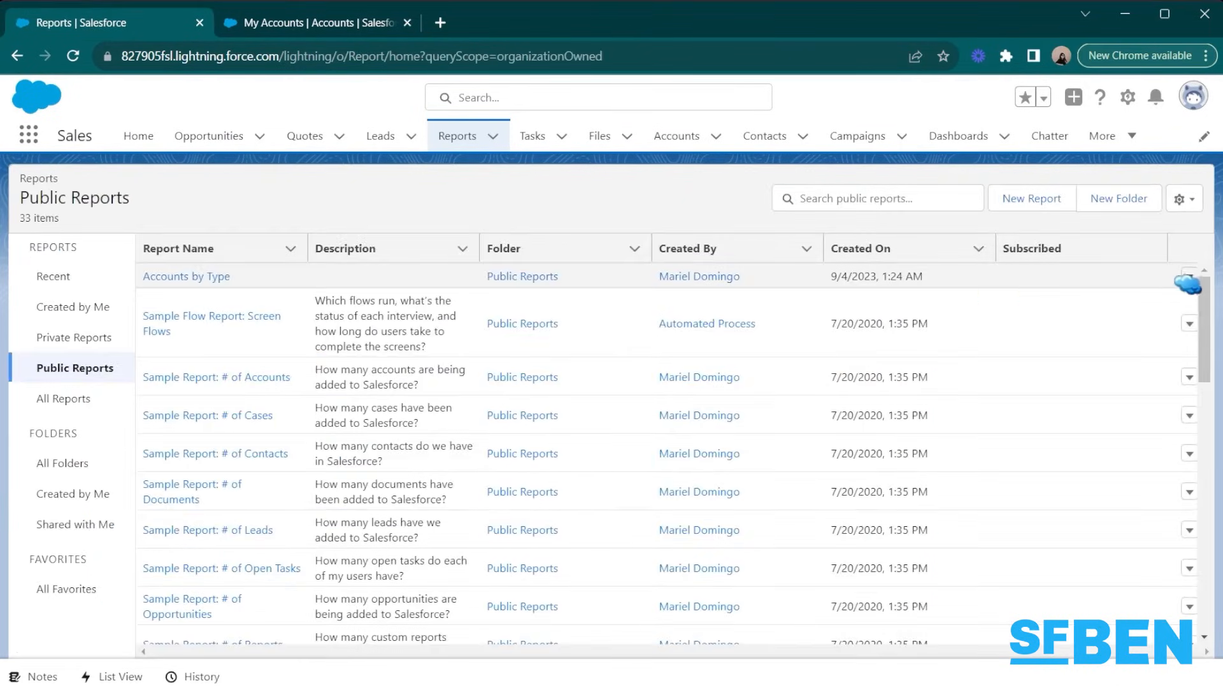
Step: Move the Accounts by Type report from the public reports list into a new folder labelled Account Reports
click(1189, 277)
click(1130, 511)
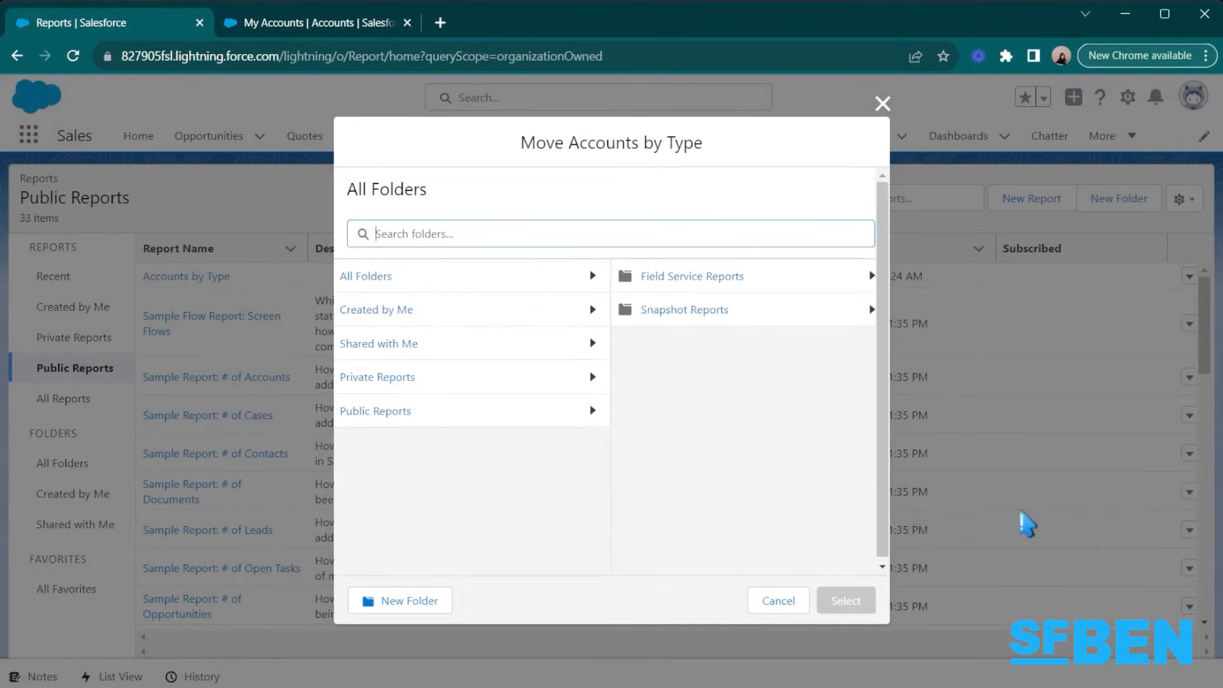
click(381, 608)
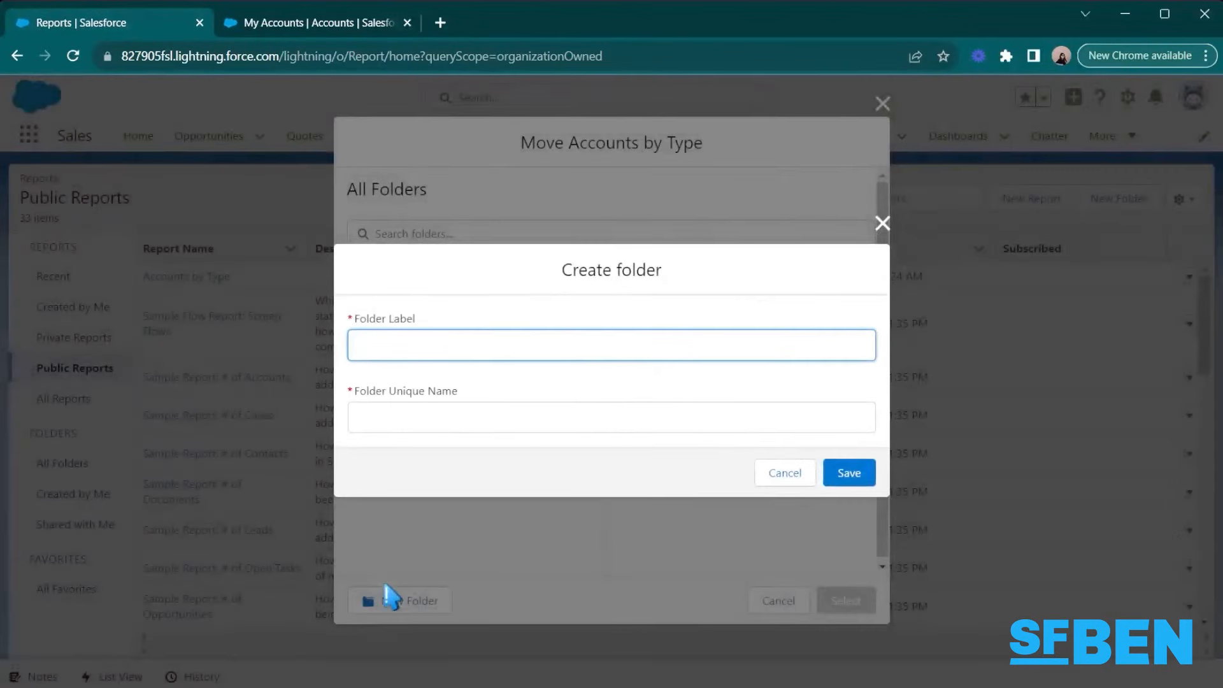
text(Account Reports)
key(Tab)
click(847, 473)
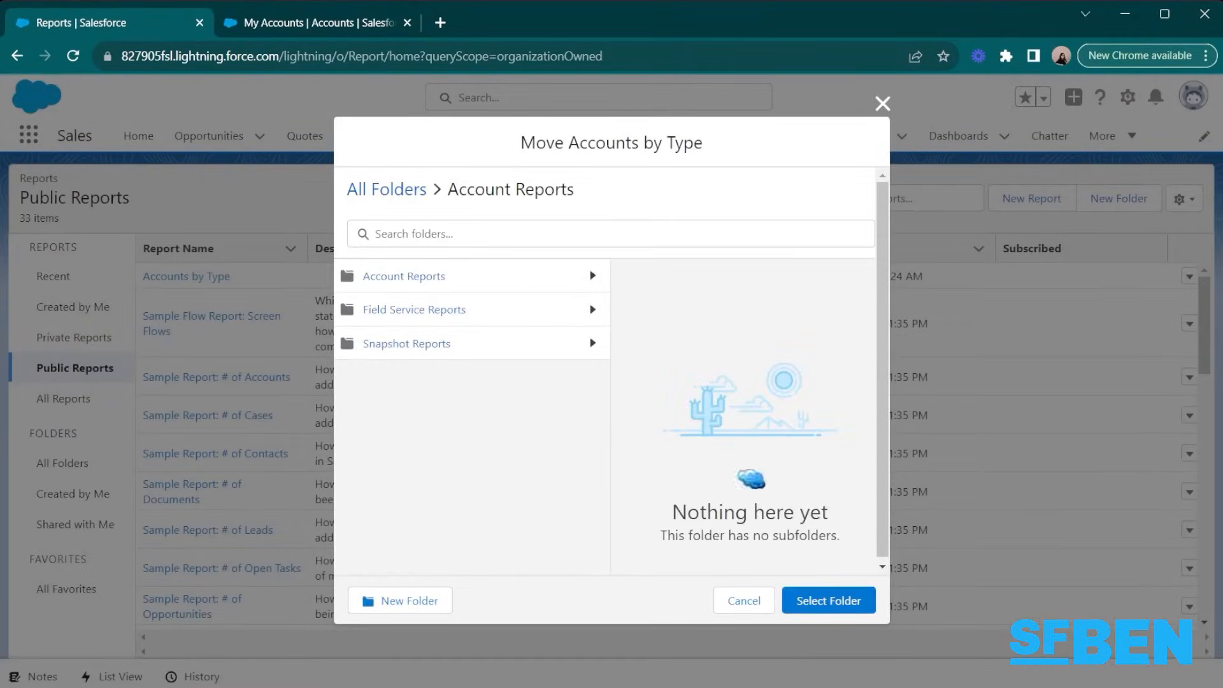
click(828, 600)
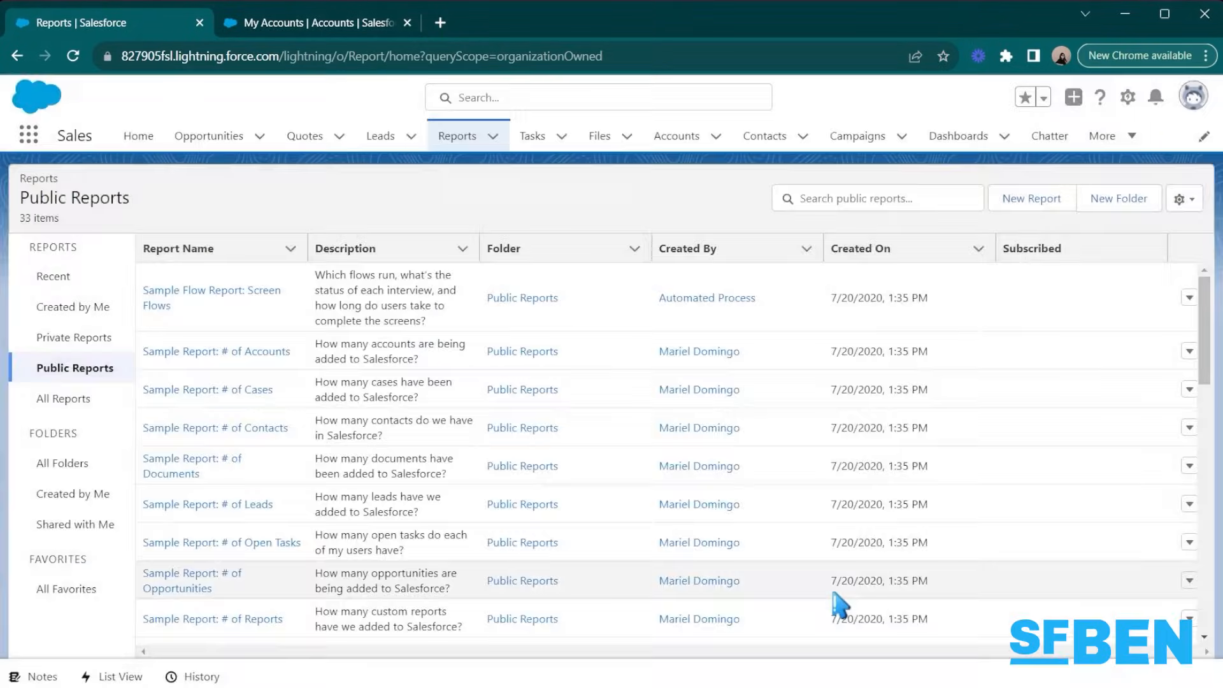
Step: Open the Account Reports folder and share it with another user, granting View access
click(77, 470)
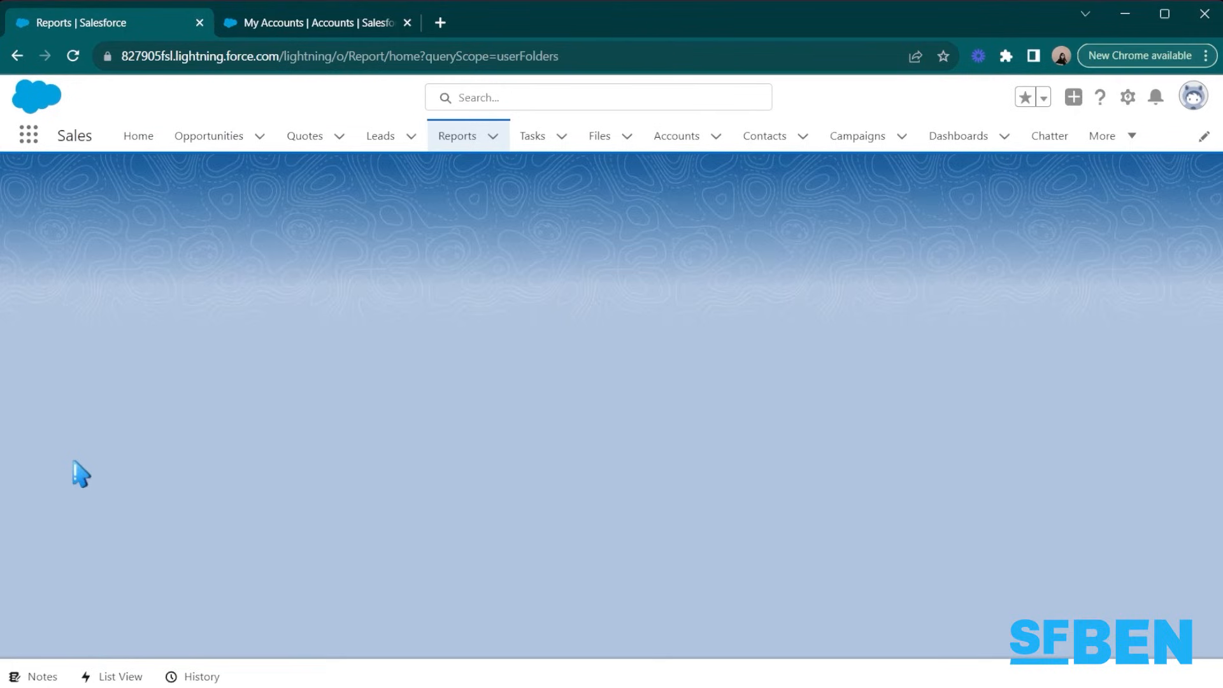
click(231, 279)
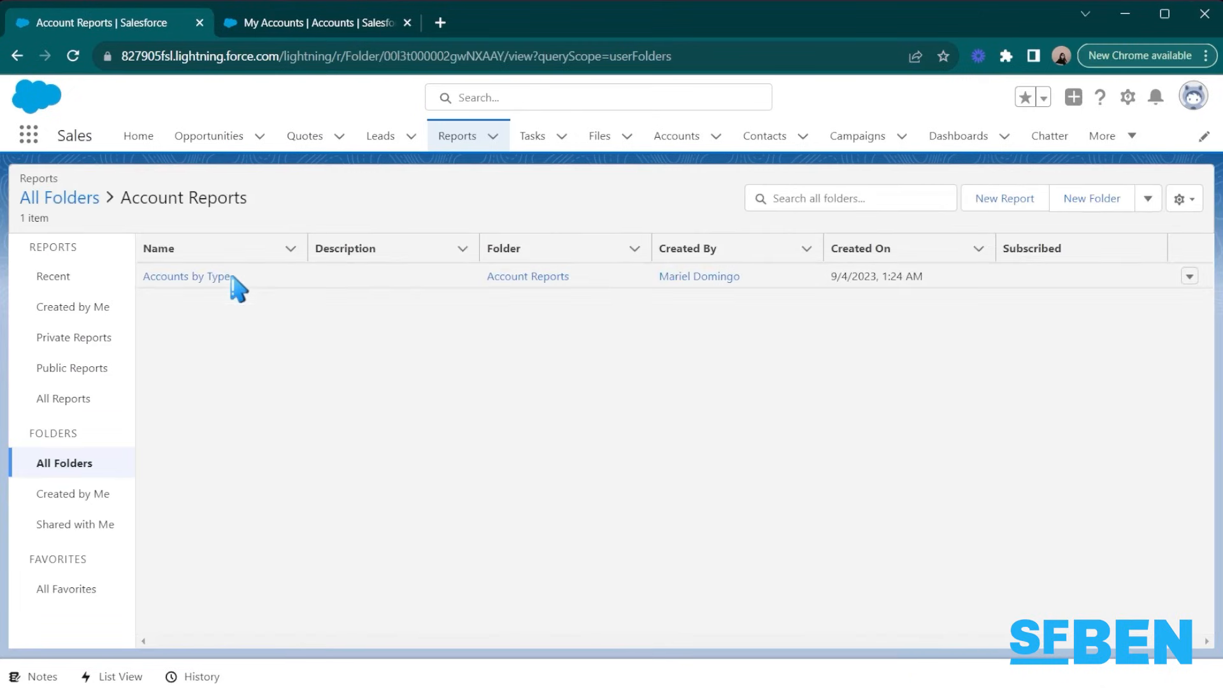
click(1148, 200)
click(1150, 266)
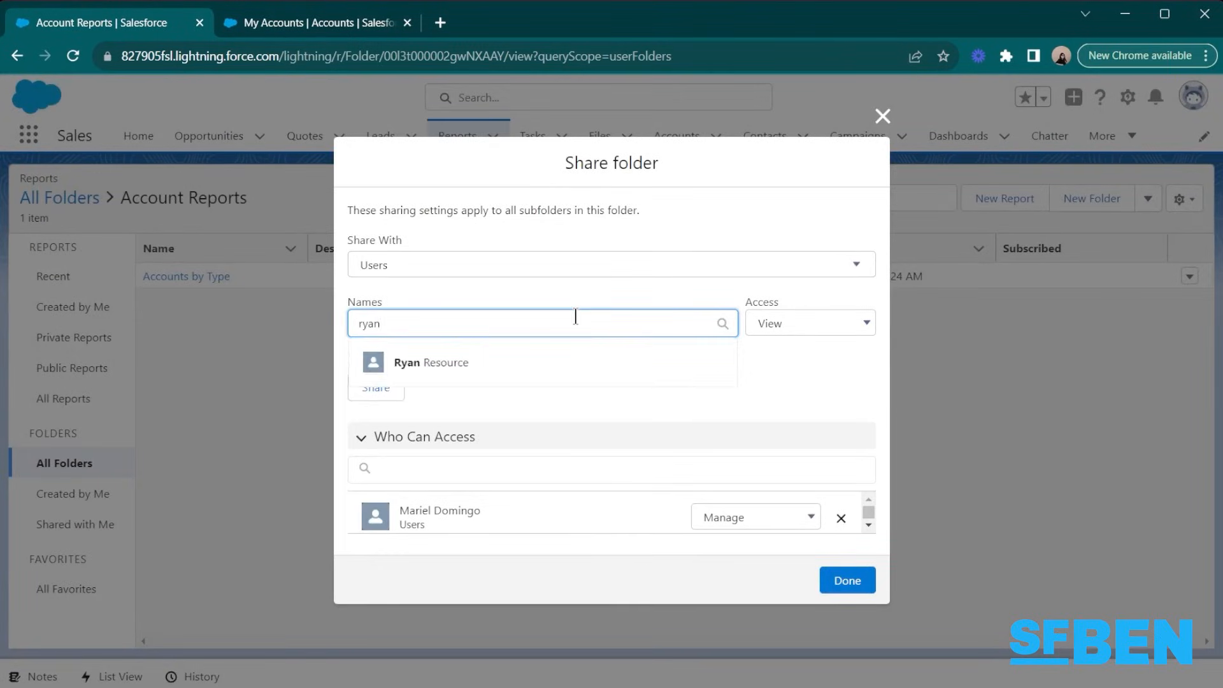
click(535, 362)
click(816, 320)
click(822, 342)
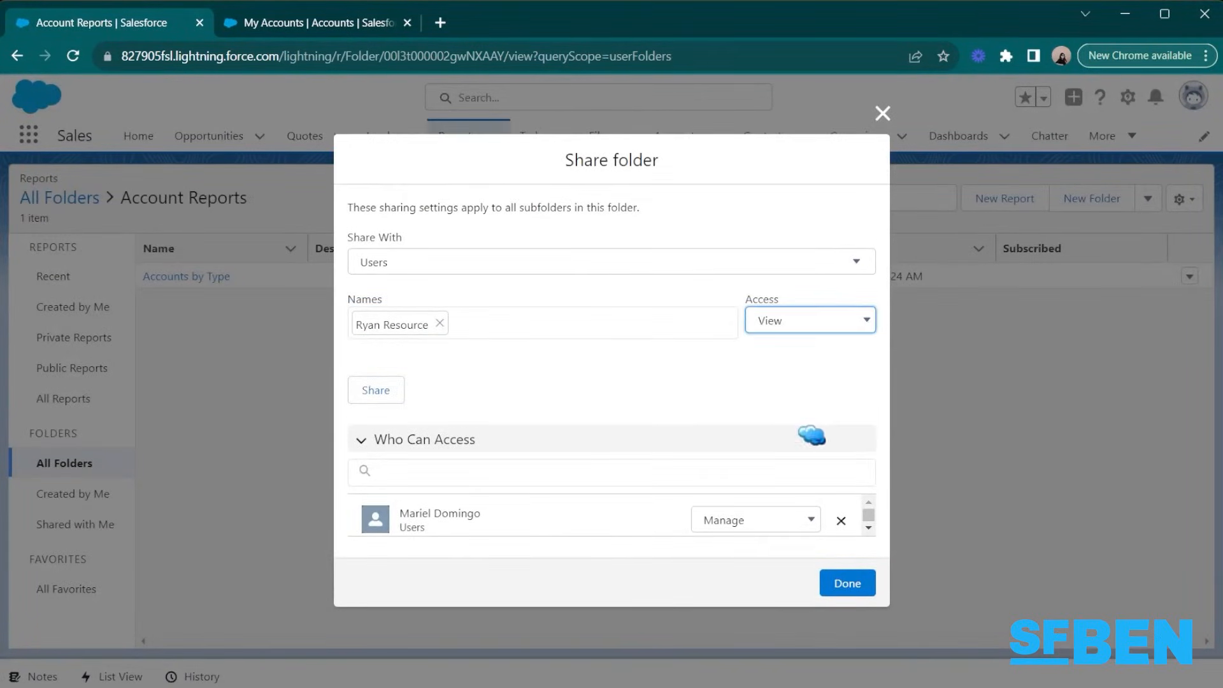
click(389, 391)
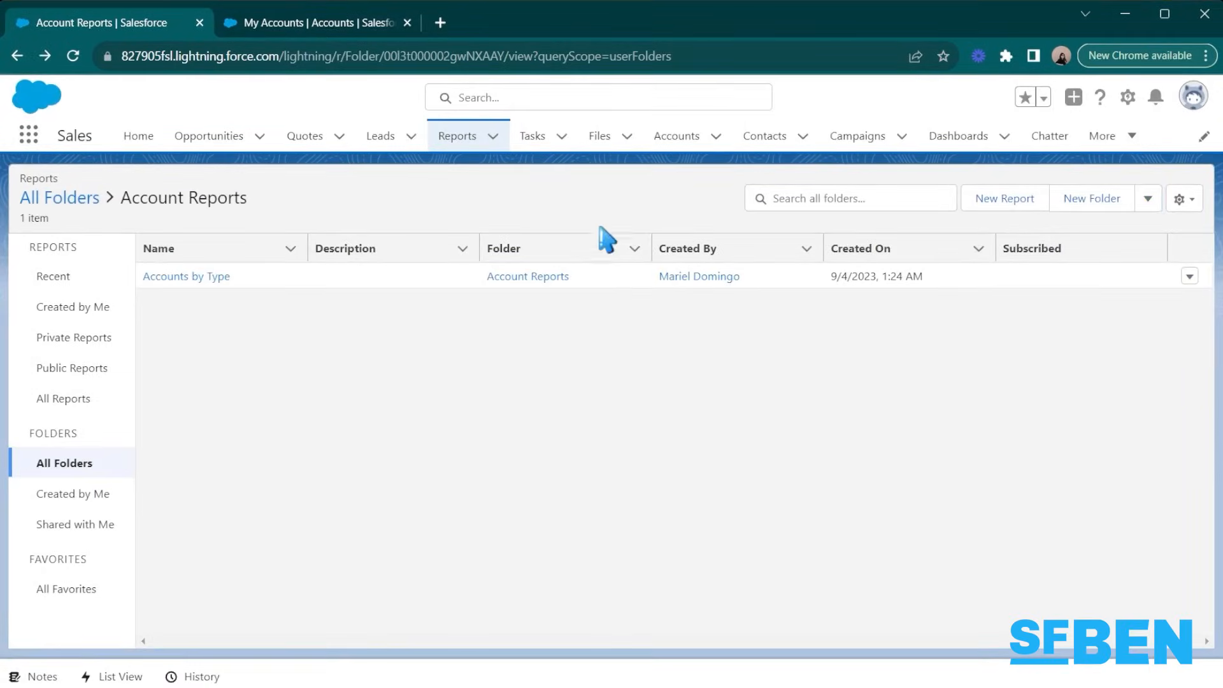
Step: Open the Accounts by Type report from the folder and review its chart and grouped rows
click(193, 278)
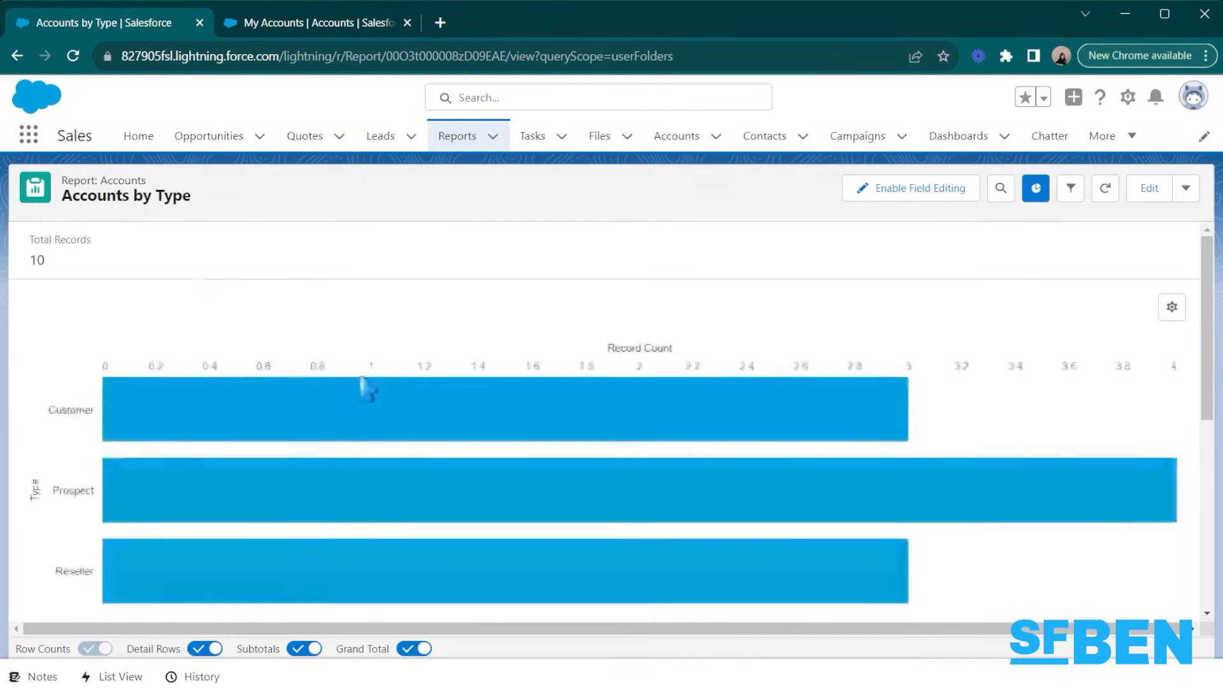
scroll(1194, 415, down, 7)
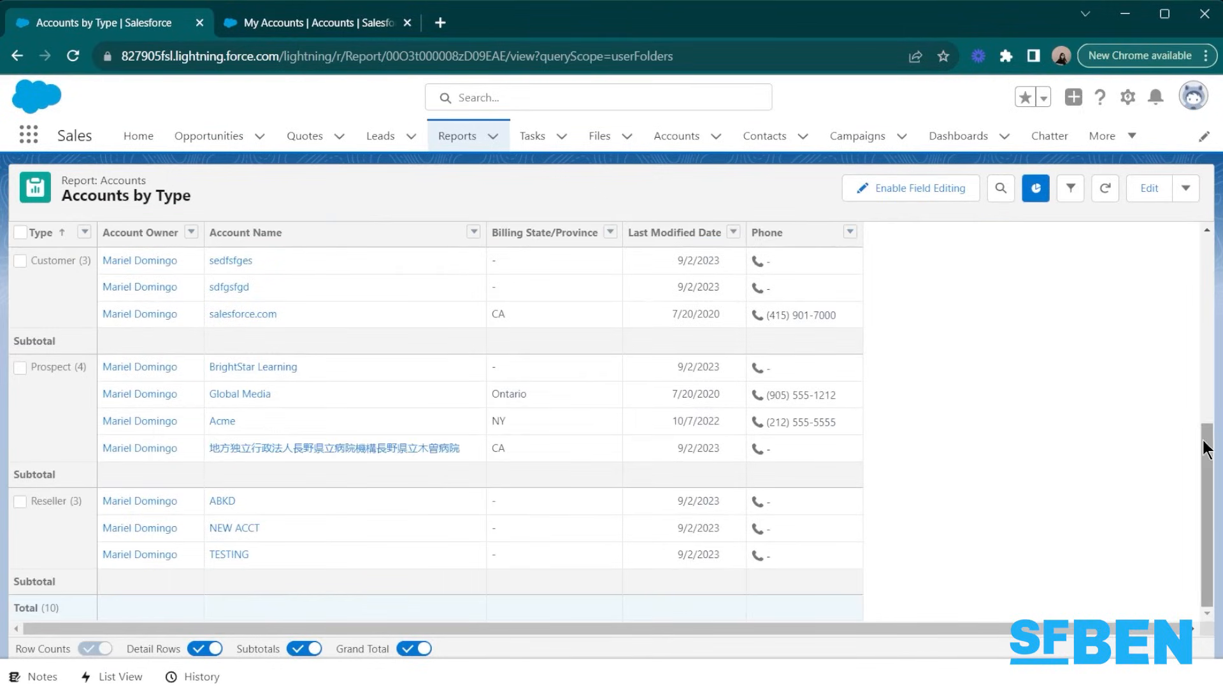
scroll(1208, 436, up, 7)
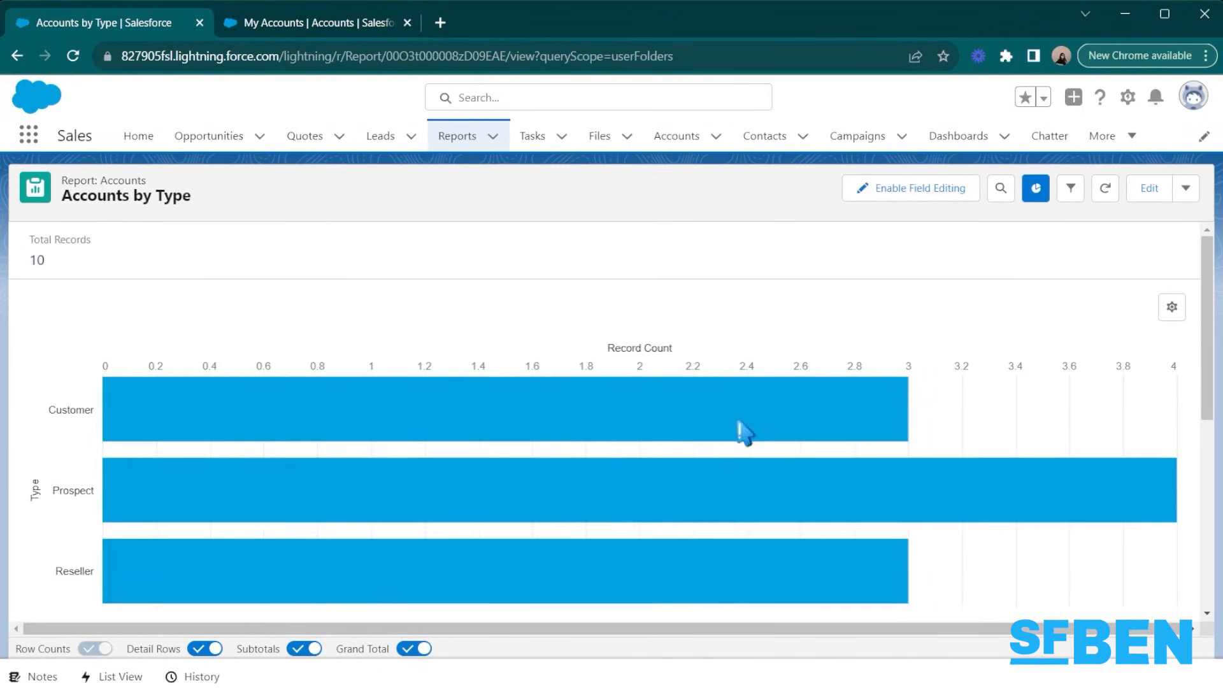